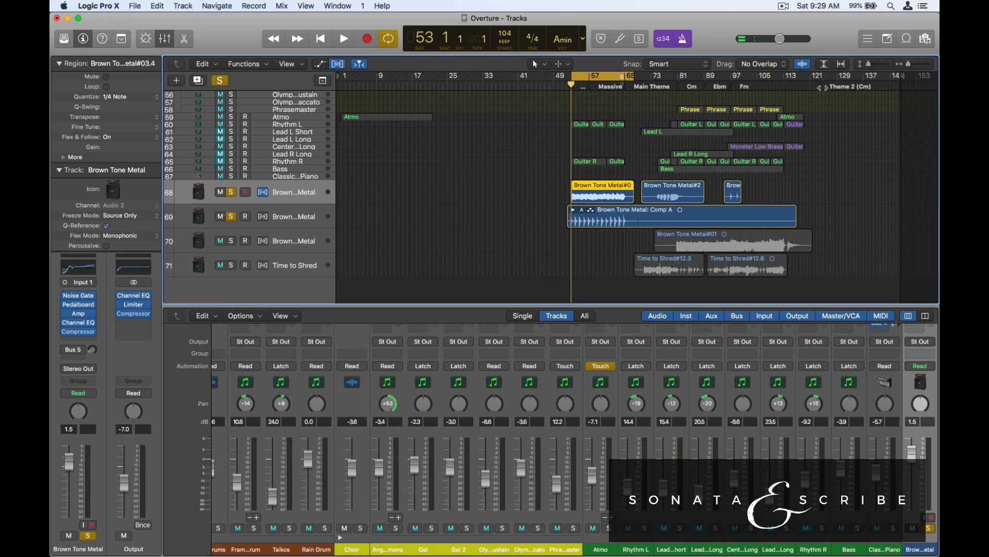
Play the project briefly from the Theme 2 marker at bar 124, and return the playhead to bar 53
{"action": "left_click", "coordinate": [821, 87]}
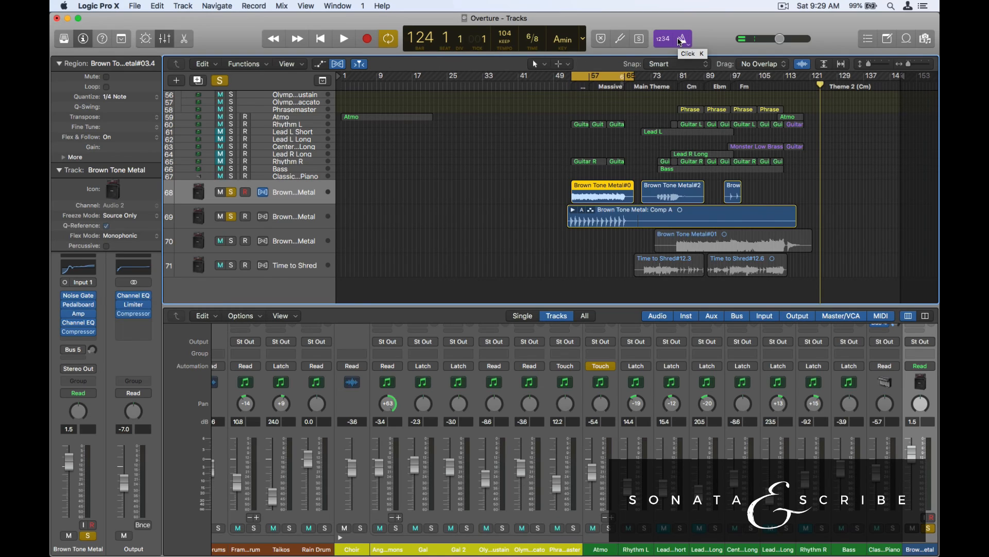
{"action": "key", "text": "space"}
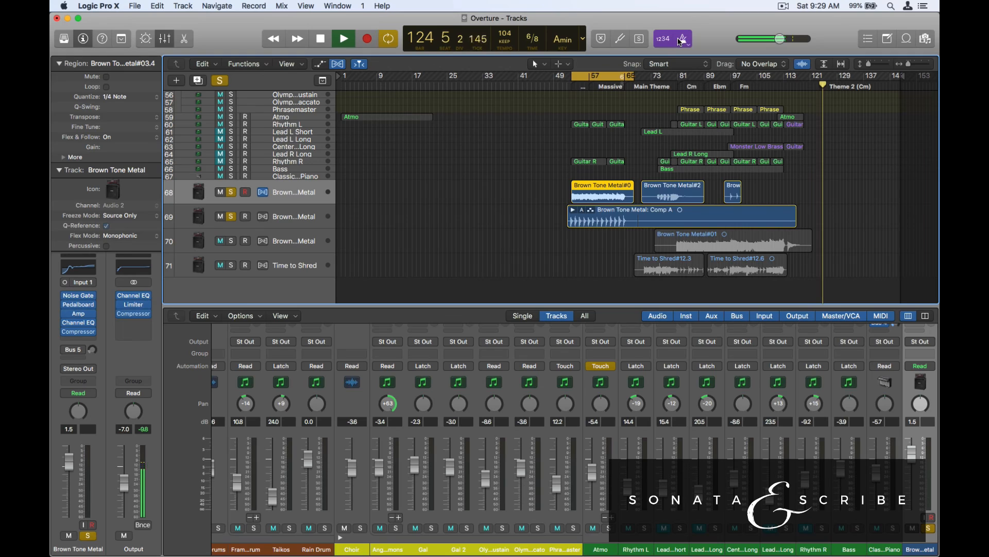
{"action": "key", "text": "space"}
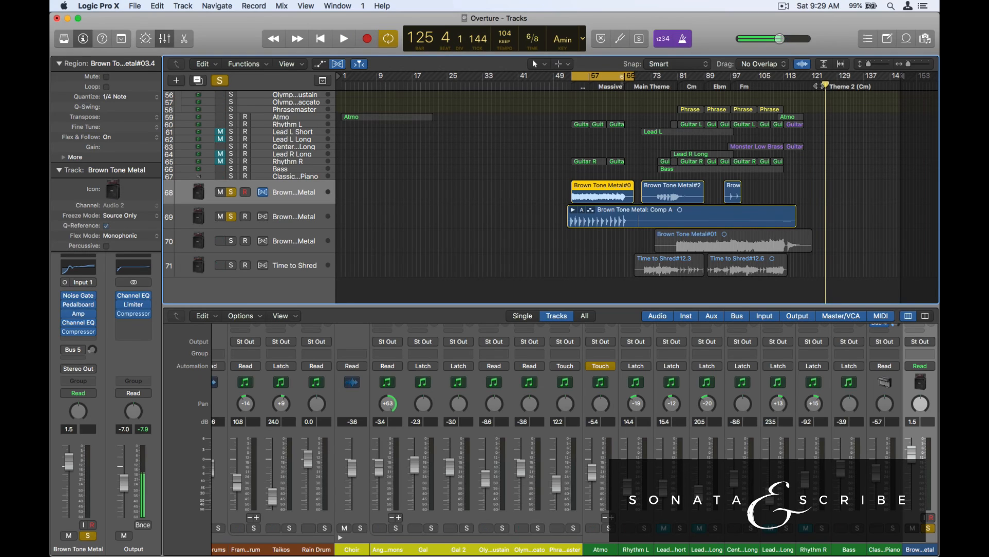
{"action": "left_click_drag", "start_coordinate": [820, 86], "coordinate": [571, 102]}
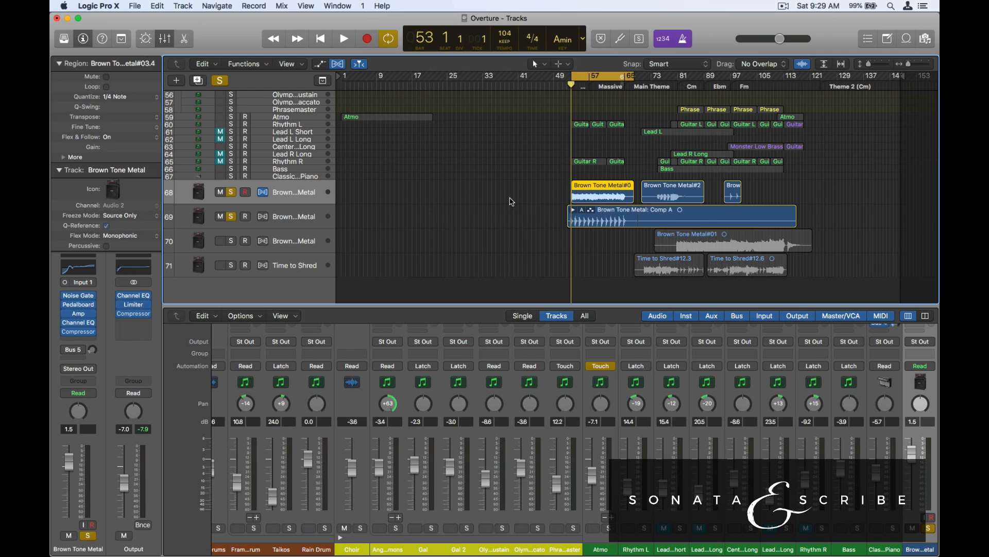
Select Brown Tone Metal track 69, solo it alone, and play its Comp A guitar part from bar 53
{"action": "scroll", "coordinate": [527, 242], "scroll_direction": "up", "scroll_amount": 4}
{"action": "scroll", "coordinate": [529, 244], "scroll_direction": "up", "scroll_amount": 8}
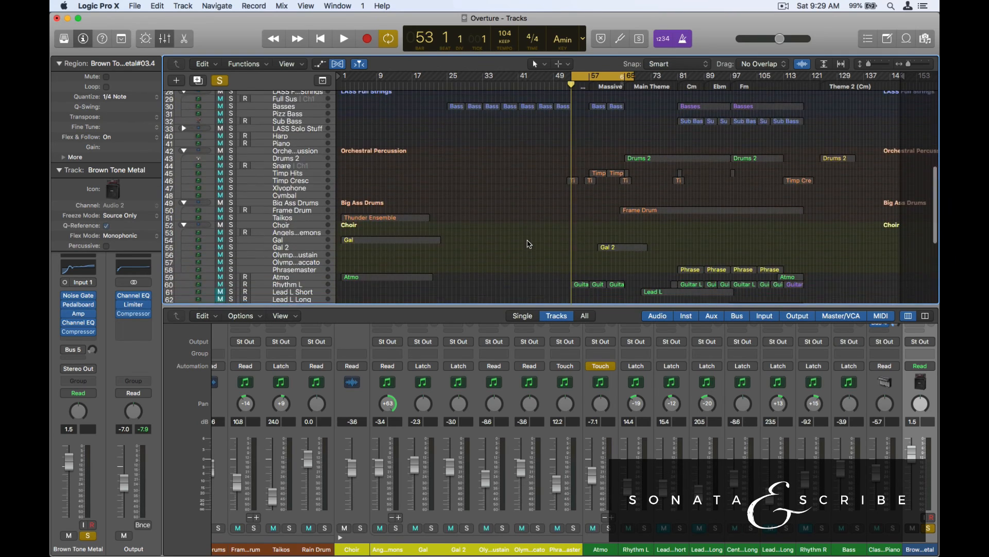
{"action": "scroll", "coordinate": [529, 243], "scroll_direction": "down", "scroll_amount": 10}
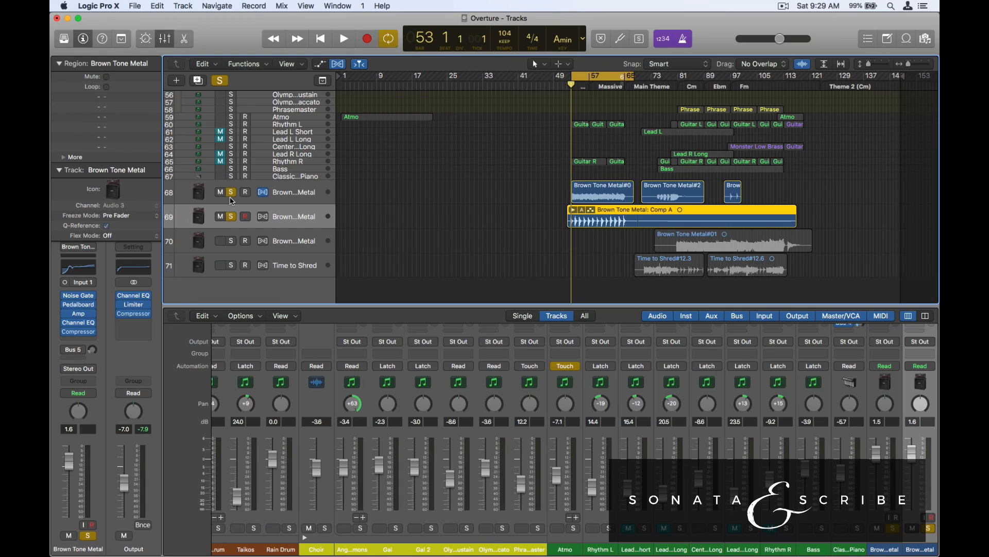
{"action": "left_click", "coordinate": [419, 222]}
{"action": "left_click", "coordinate": [302, 217]}
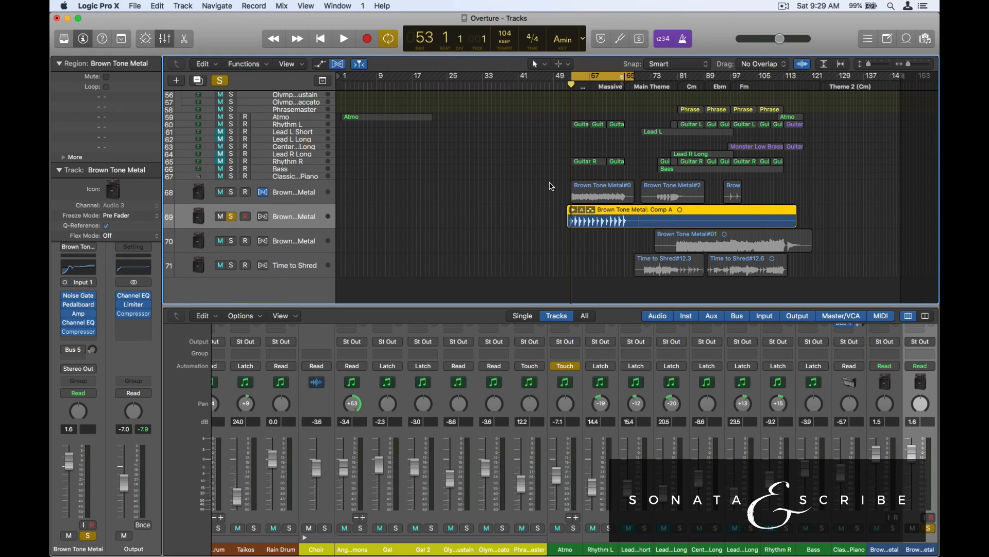
{"action": "key", "text": "space"}
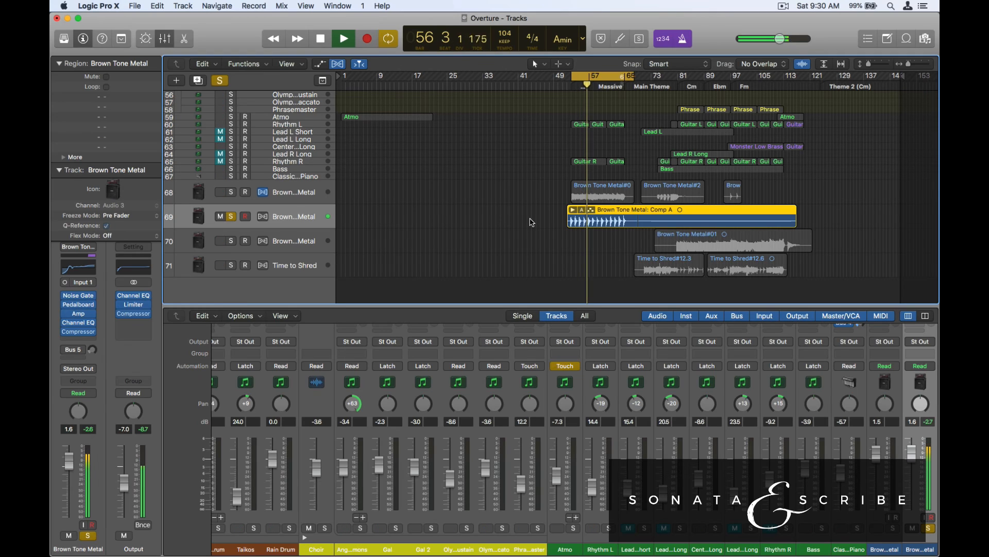
{"action": "key", "text": "space"}
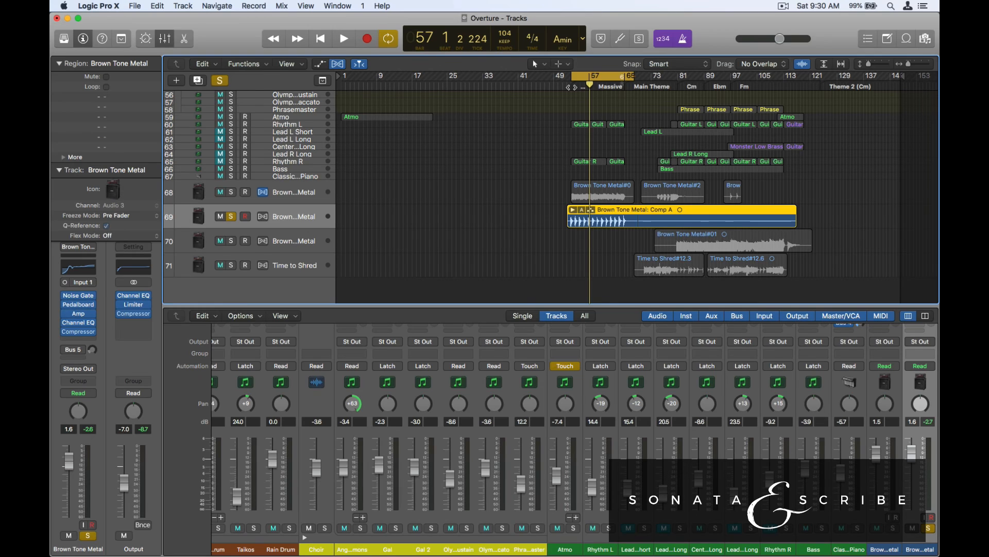
Play tracks 68 and 69 soloed together from bar 53, and return the playhead to bar 53
{"action": "key", "text": "Return"}
{"action": "left_click", "coordinate": [296, 193]}
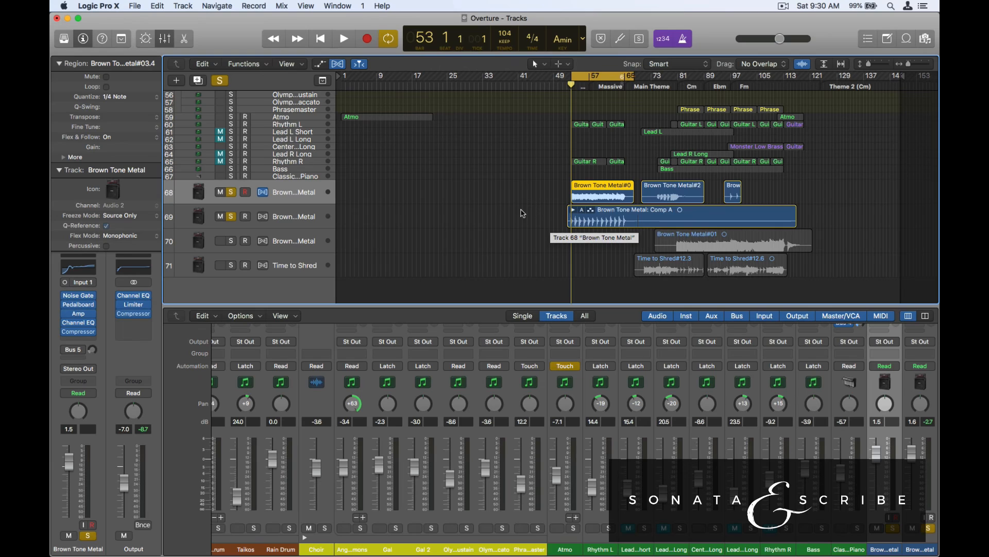
{"action": "key", "text": "space"}
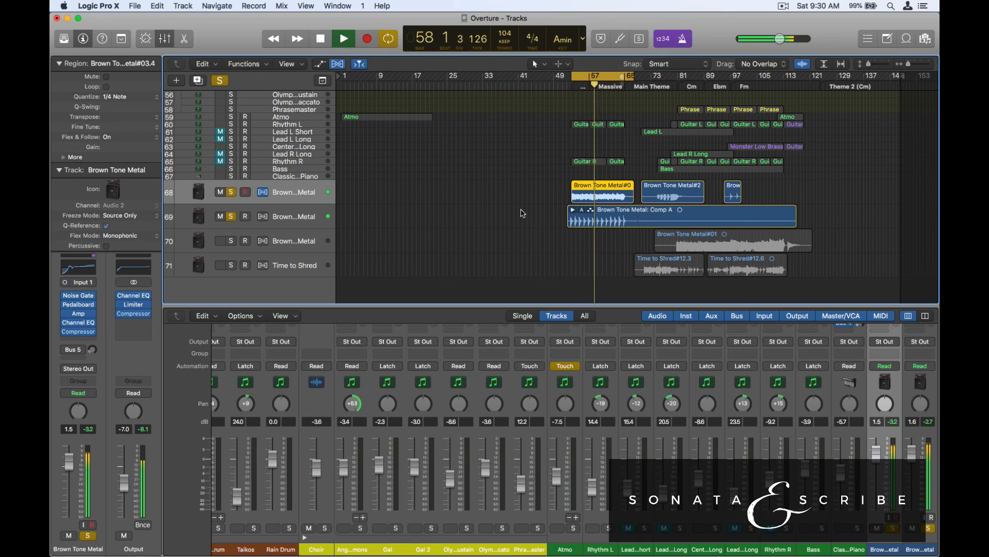
{"action": "key", "text": "space"}
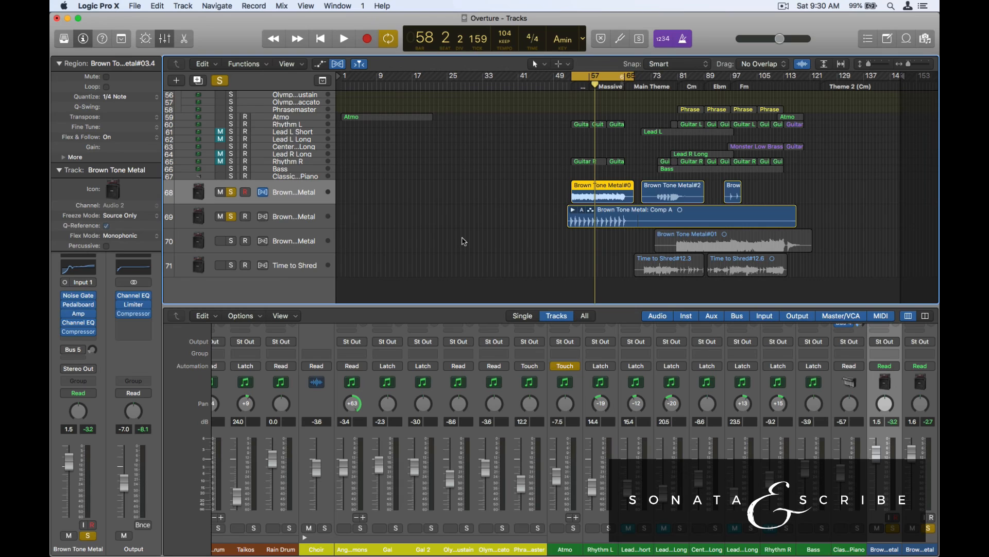
{"action": "left_click", "coordinate": [570, 84]}
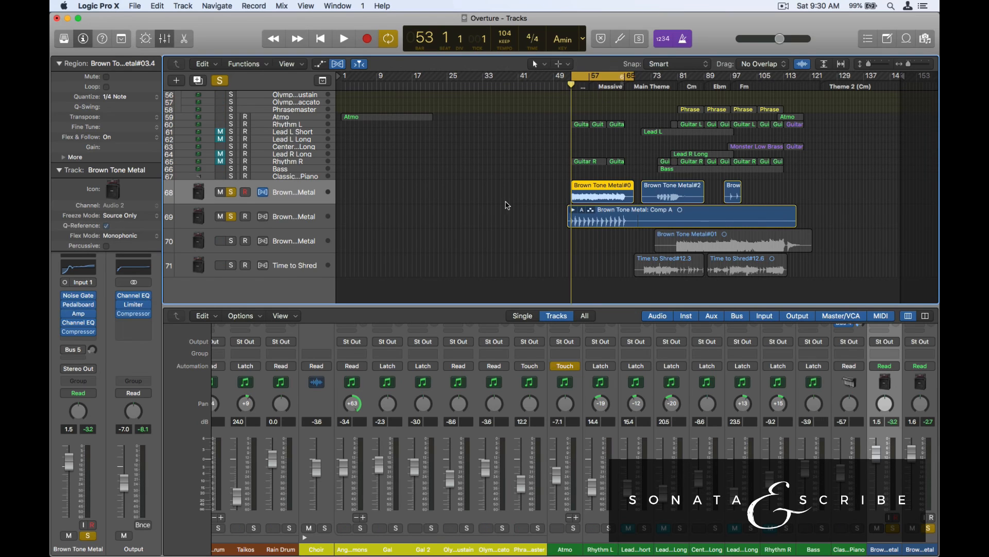
Unsolo tracks 68 and 69, and play the full arrangement from bar 53 to about bar 59 while reviewing its tracks
{"action": "left_click", "coordinate": [231, 193]}
{"action": "left_click", "coordinate": [232, 216]}
{"action": "scroll", "coordinate": [417, 210], "scroll_direction": "up", "scroll_amount": 5}
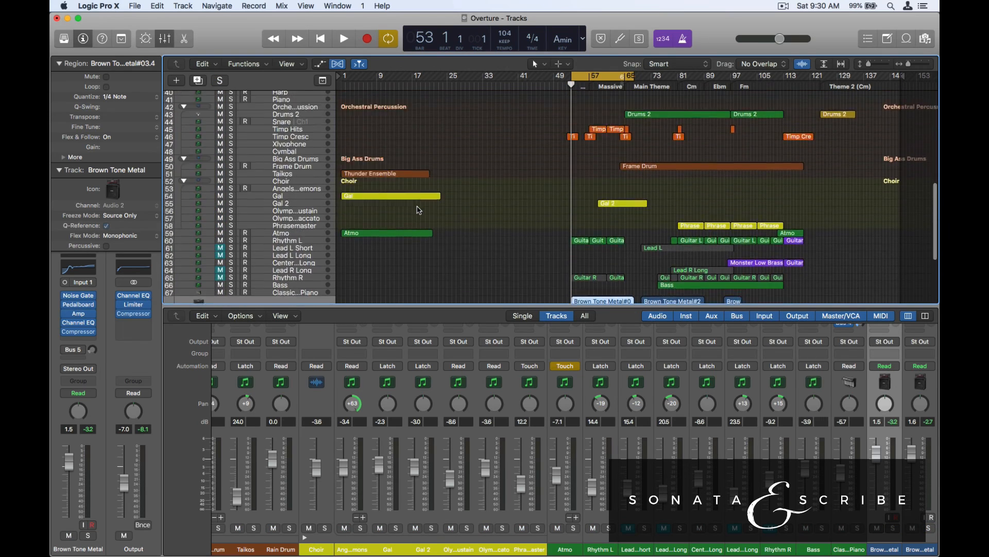
{"action": "scroll", "coordinate": [419, 210], "scroll_direction": "up", "scroll_amount": 3}
{"action": "key", "text": "space"}
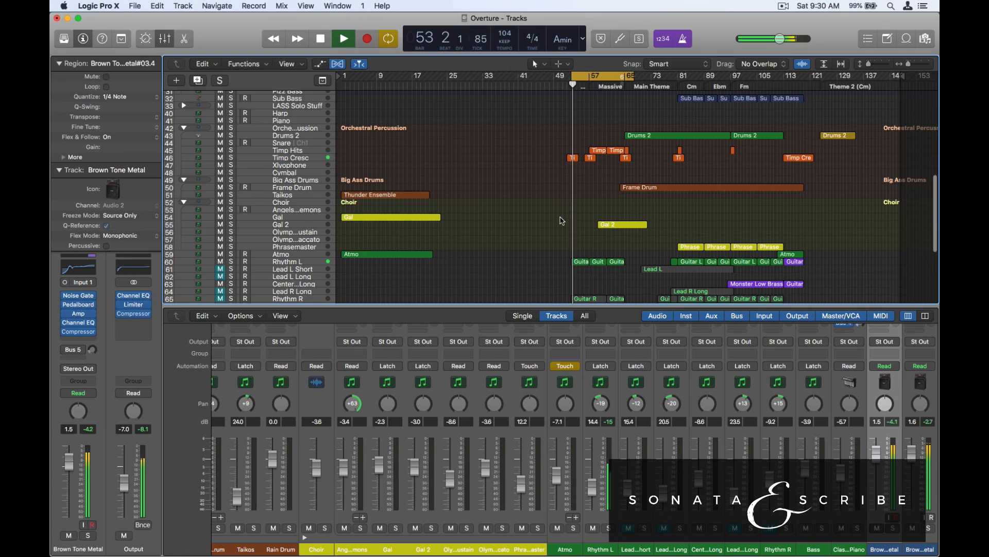
{"action": "scroll", "coordinate": [562, 221], "scroll_direction": "down", "scroll_amount": 10}
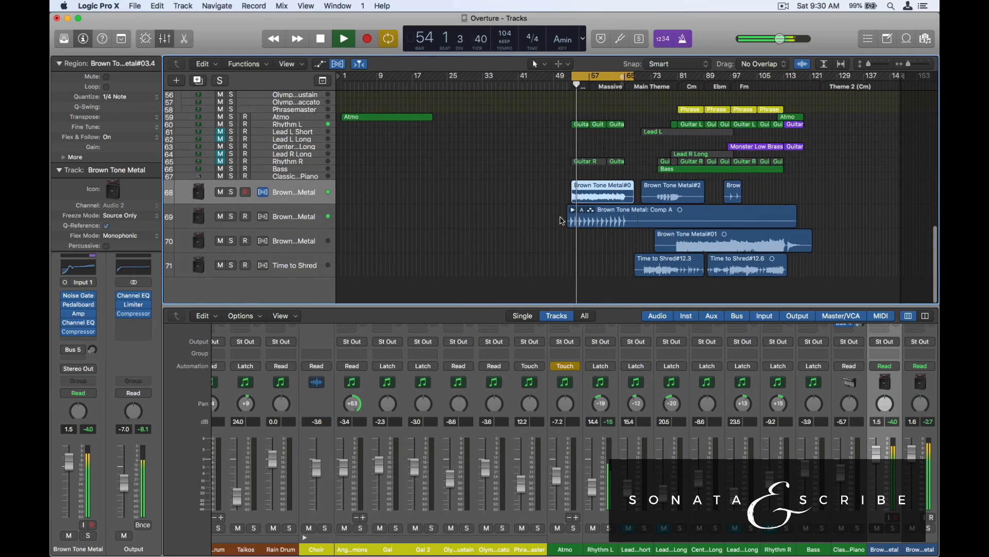
{"action": "scroll", "coordinate": [561, 221], "scroll_direction": "up", "scroll_amount": 12}
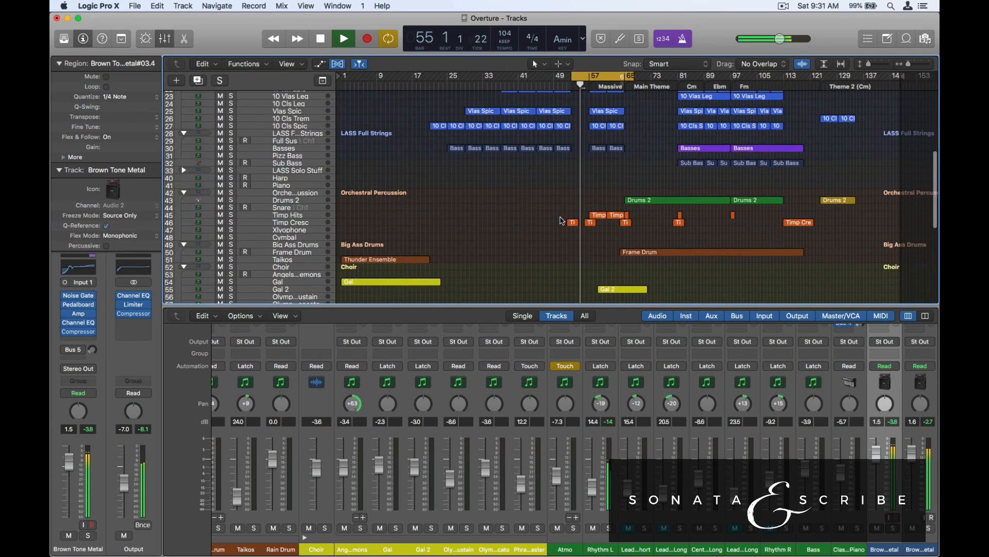
{"action": "scroll", "coordinate": [561, 221], "scroll_direction": "up", "scroll_amount": 2}
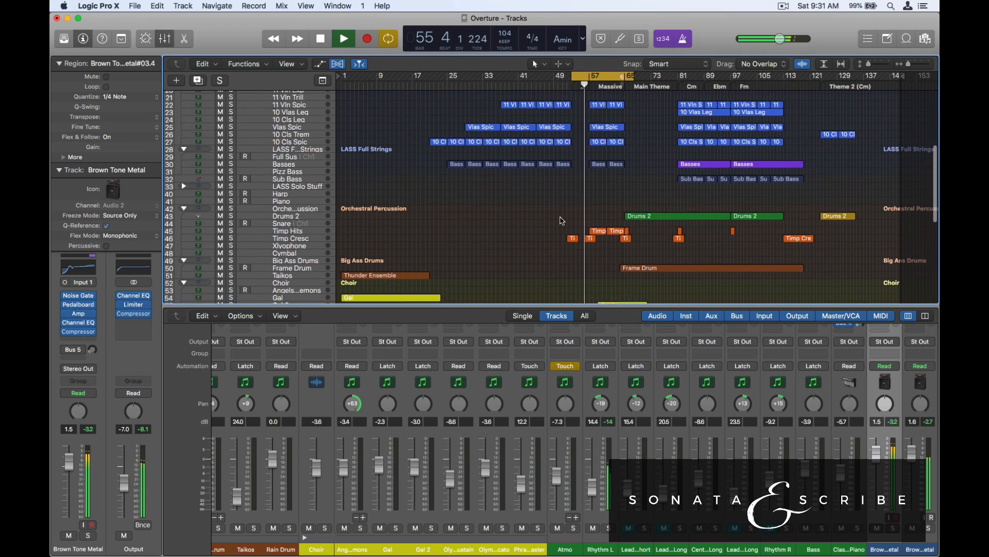
{"action": "scroll", "coordinate": [562, 220], "scroll_direction": "down", "scroll_amount": 3}
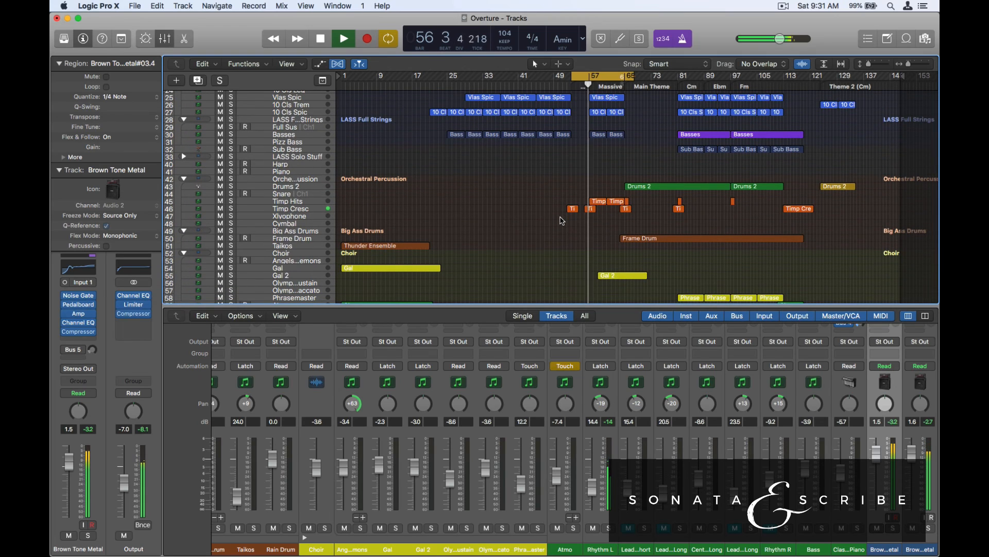
{"action": "scroll", "coordinate": [566, 245], "scroll_direction": "down", "scroll_amount": 4}
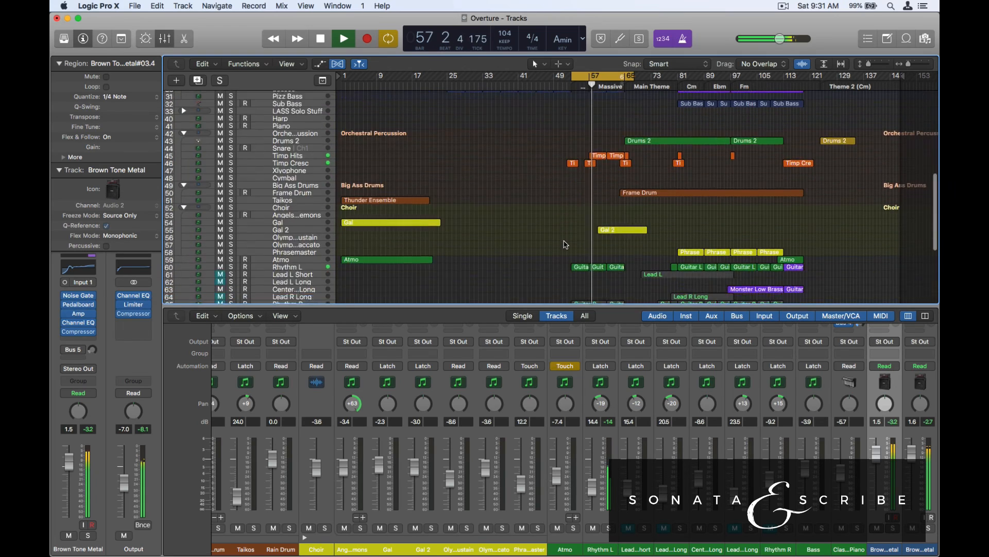
{"action": "scroll", "coordinate": [566, 244], "scroll_direction": "down", "scroll_amount": 8}
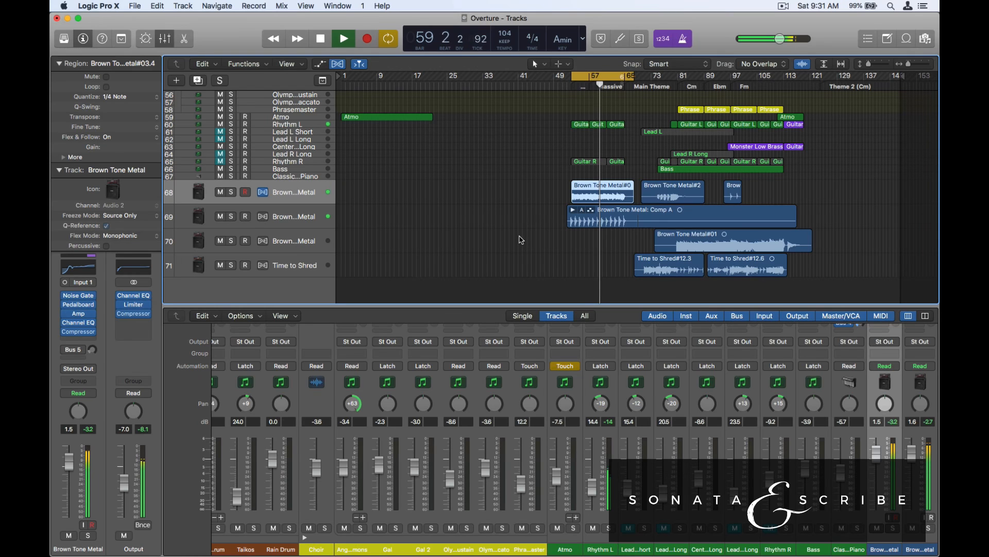
{"action": "key", "text": "space"}
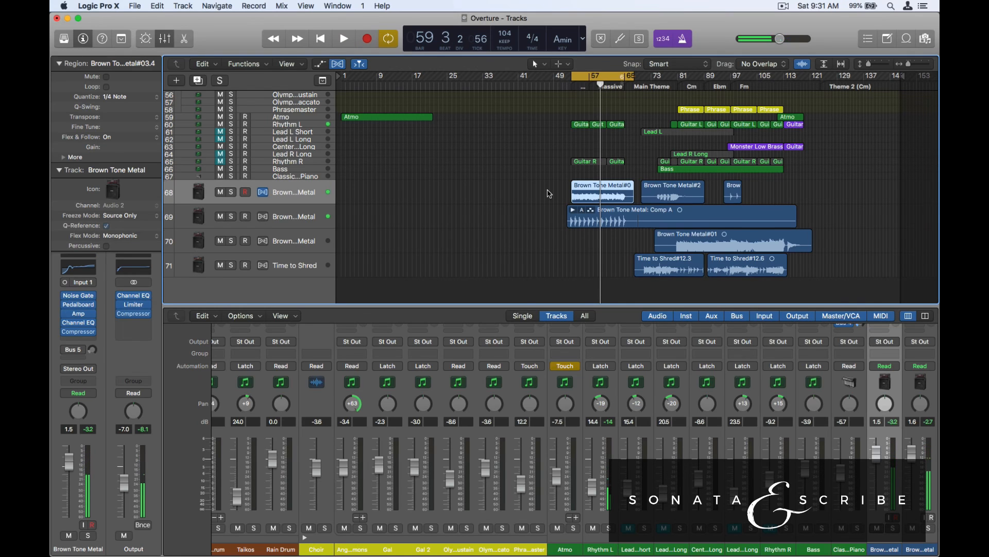
Solo only Brown Tone Metal track 69, leaving track 68 unsoloed
{"action": "scroll", "coordinate": [549, 194], "scroll_direction": "up", "scroll_amount": 10}
{"action": "scroll", "coordinate": [550, 194], "scroll_direction": "down", "scroll_amount": 9}
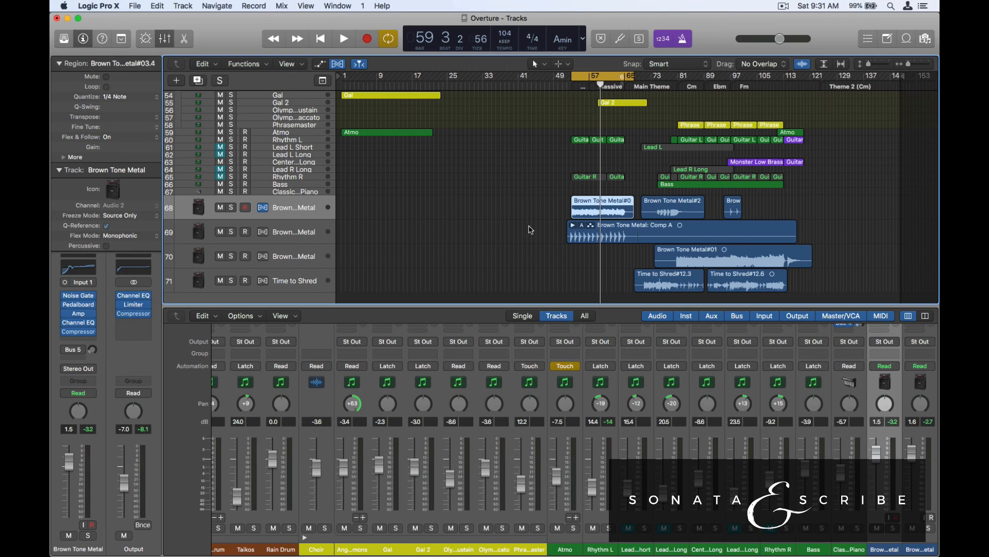
{"action": "scroll", "coordinate": [531, 230], "scroll_direction": "up", "scroll_amount": 10}
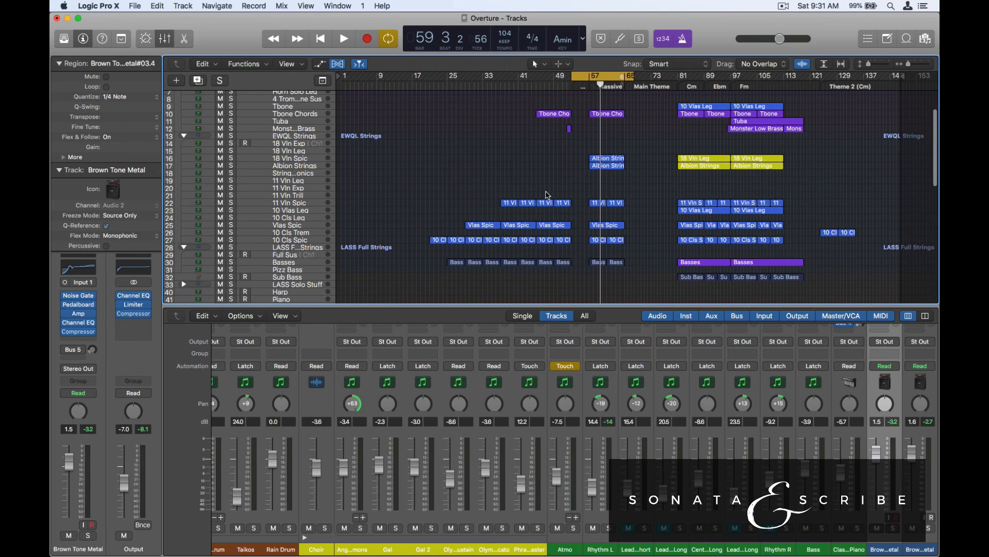
{"action": "scroll", "coordinate": [547, 195], "scroll_direction": "down", "scroll_amount": 10}
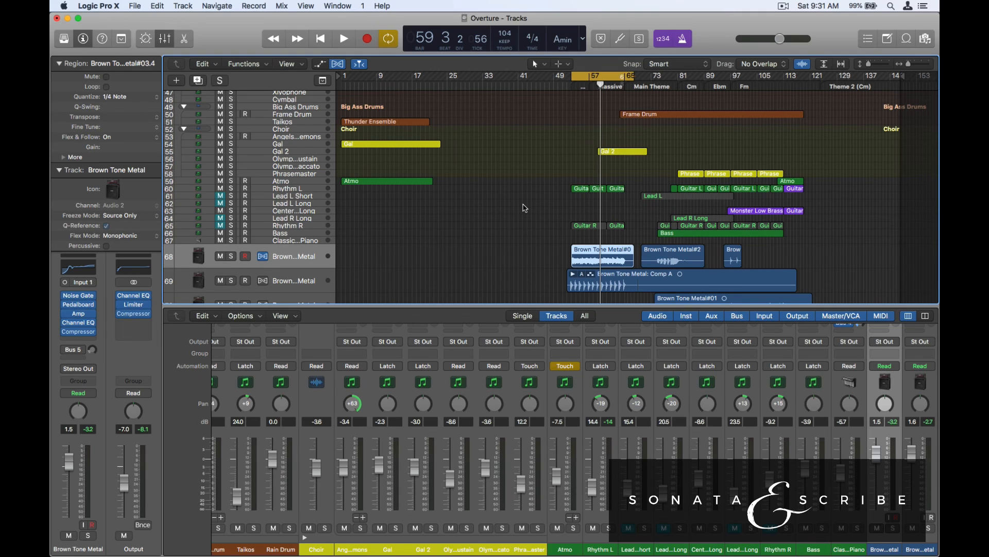
{"action": "scroll", "coordinate": [439, 222], "scroll_direction": "down", "scroll_amount": 3}
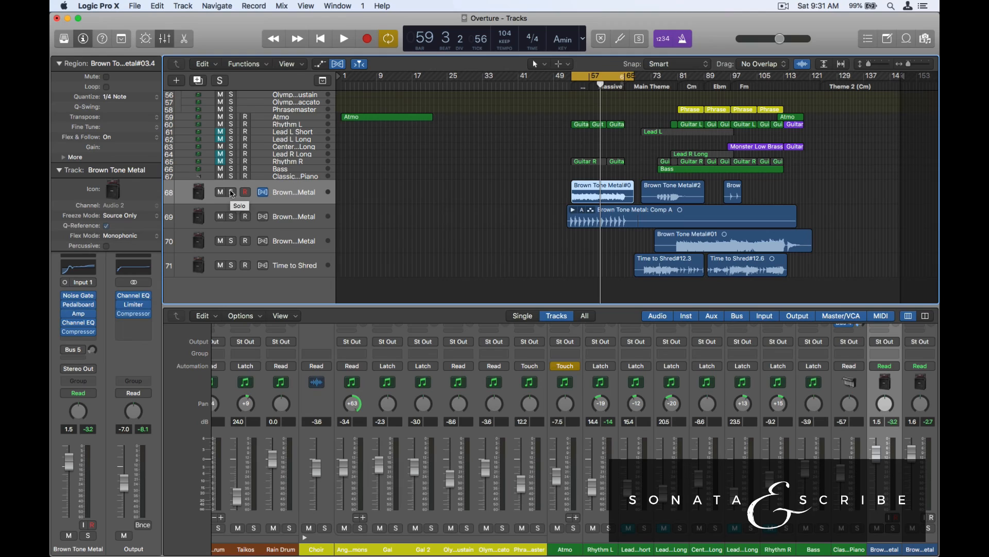
{"action": "left_click", "coordinate": [232, 192]}
{"action": "left_click", "coordinate": [232, 217]}
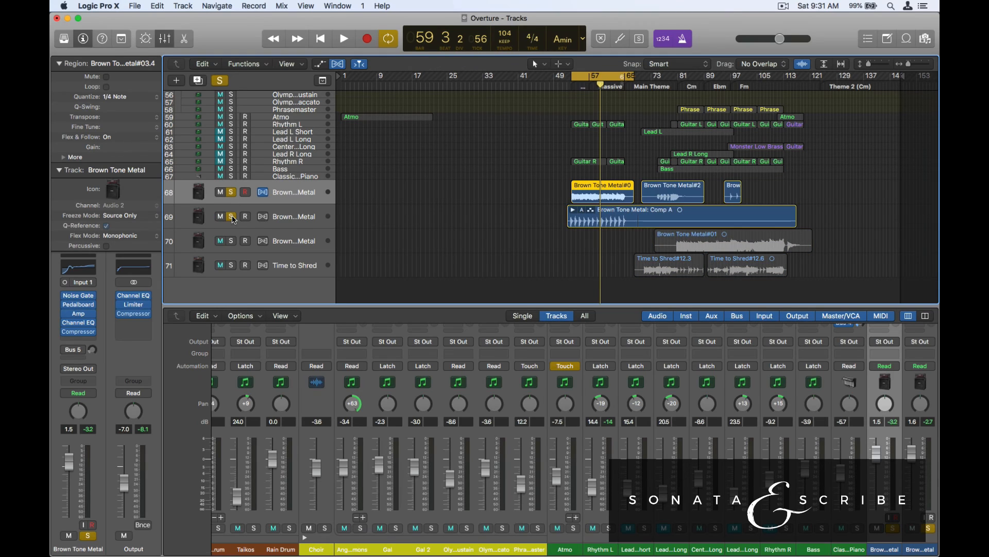
{"action": "left_click", "coordinate": [232, 193]}
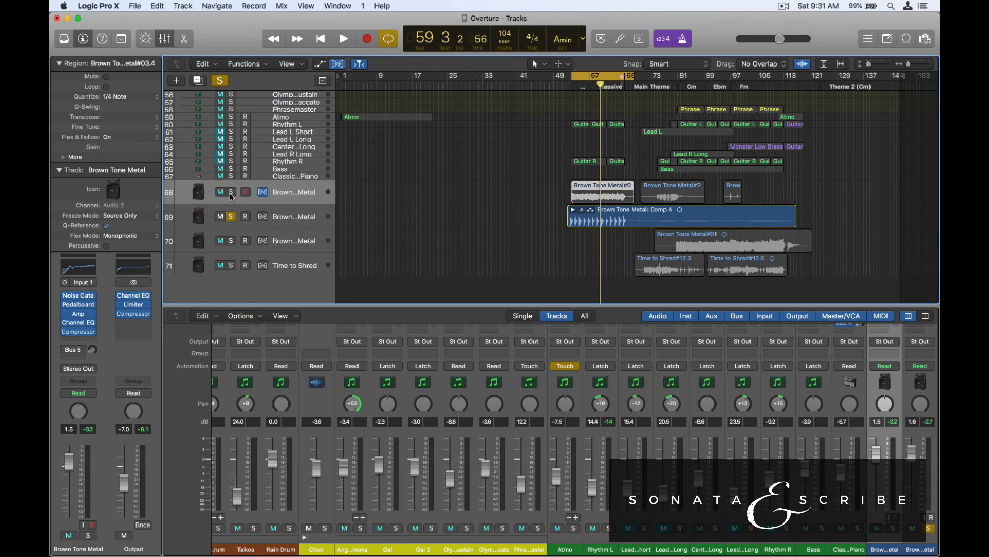
Expand the Brown Tone Metal: Comp A take folder on track 69 to inspect its take, and collapse it again
{"action": "double_click", "coordinate": [583, 223]}
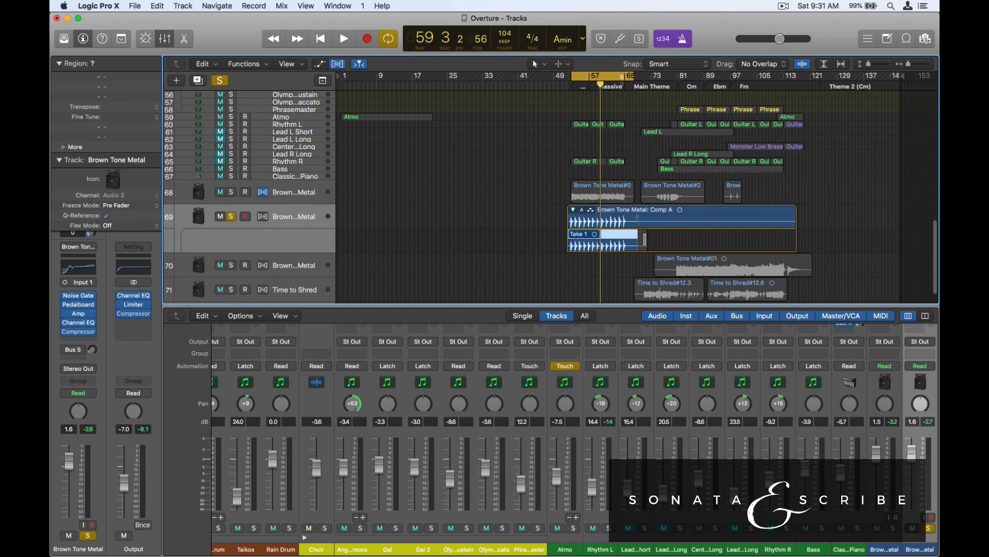
{"action": "double_click", "coordinate": [619, 213]}
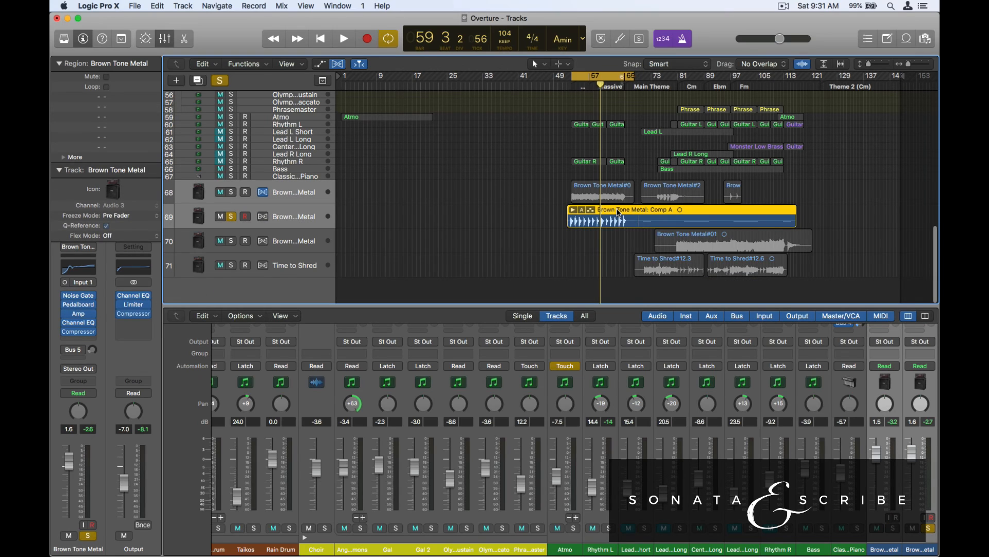
{"action": "double_click", "coordinate": [619, 213]}
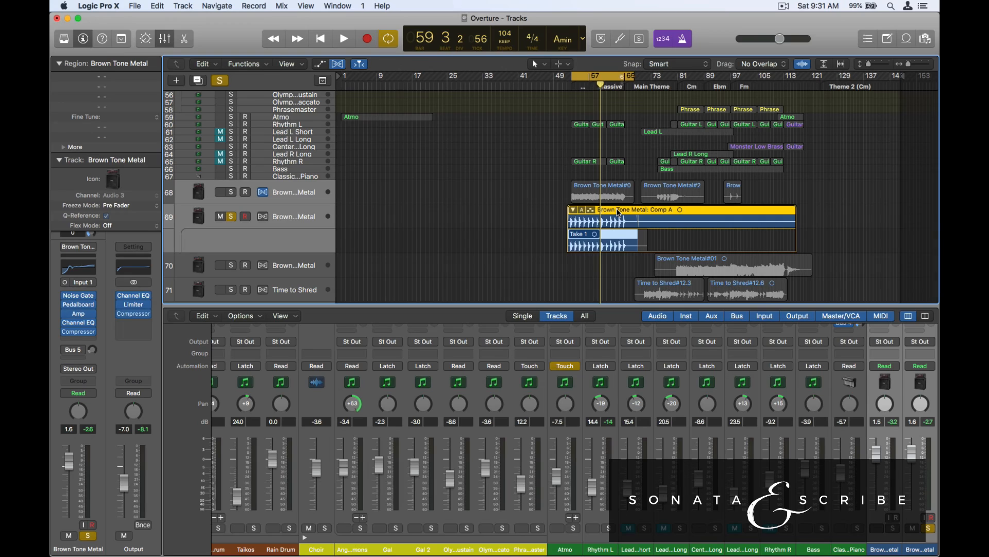
{"action": "double_click", "coordinate": [618, 213]}
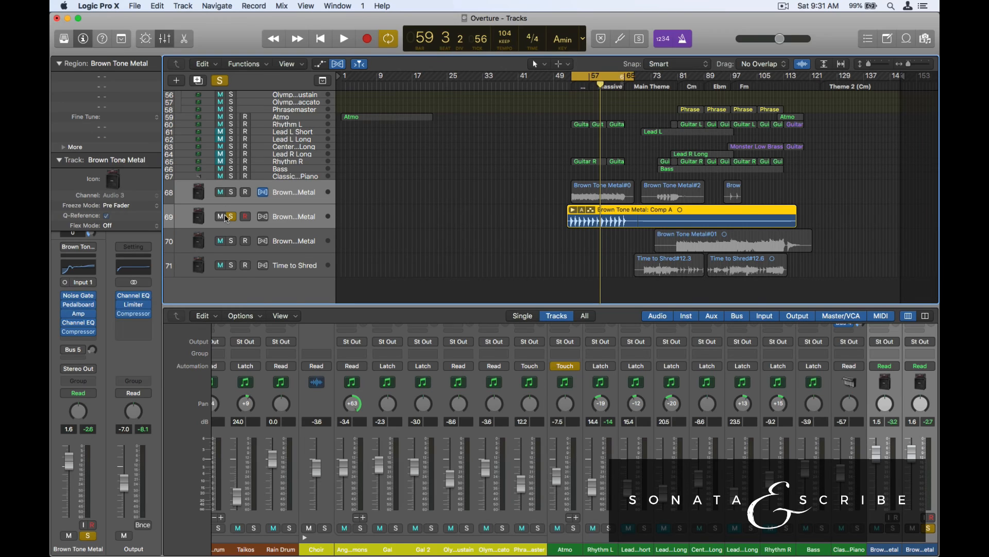
Enable Flex on track 69, and open the Brown Tone Metal: Take 1 region in the Audio Track Editor
{"action": "left_click", "coordinate": [264, 219]}
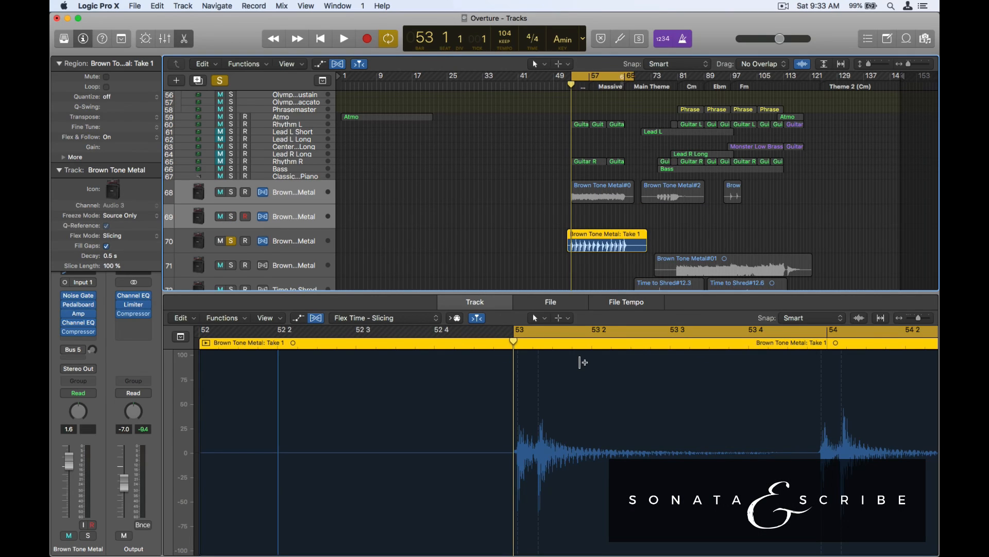
{"action": "key", "text": "ctrl+m"}
{"action": "key", "text": "ctrl+m"}
{"action": "key", "text": "e"}
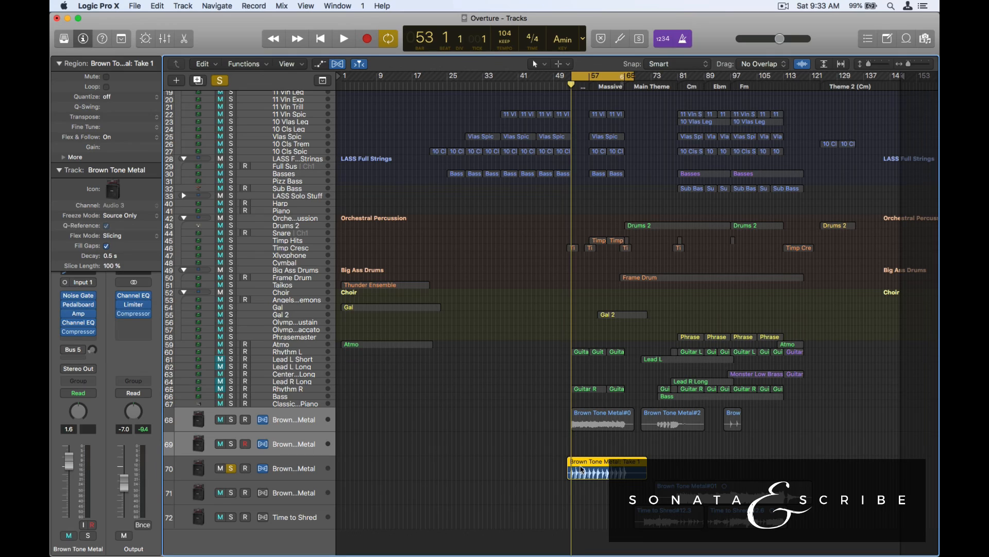
{"action": "double_click", "coordinate": [592, 464]}
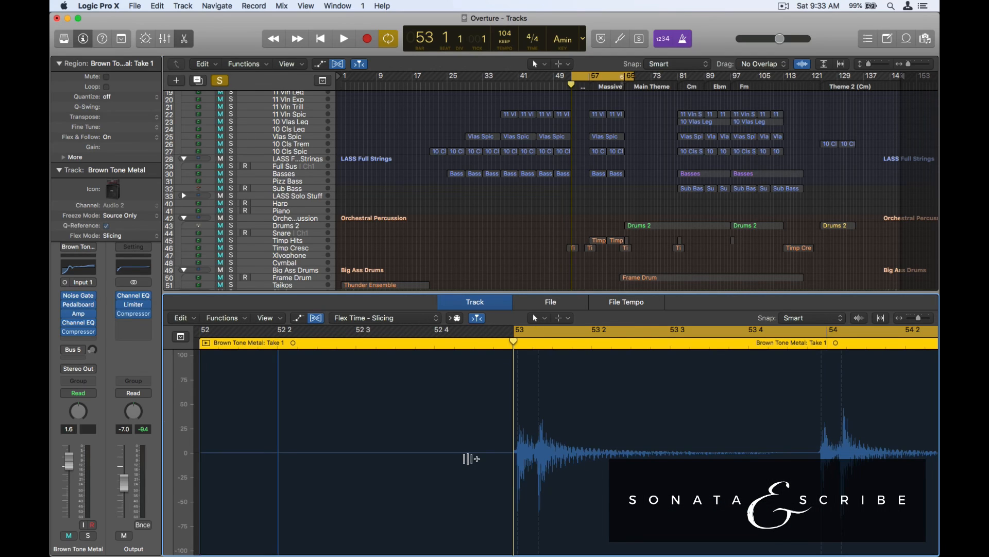
Examine the transients of Brown Tone Metal: Take 1 against the grid from bar 53 to bar 67, and return to bar 53
{"action": "scroll", "coordinate": [470, 458], "scroll_direction": "right", "scroll_amount": 5}
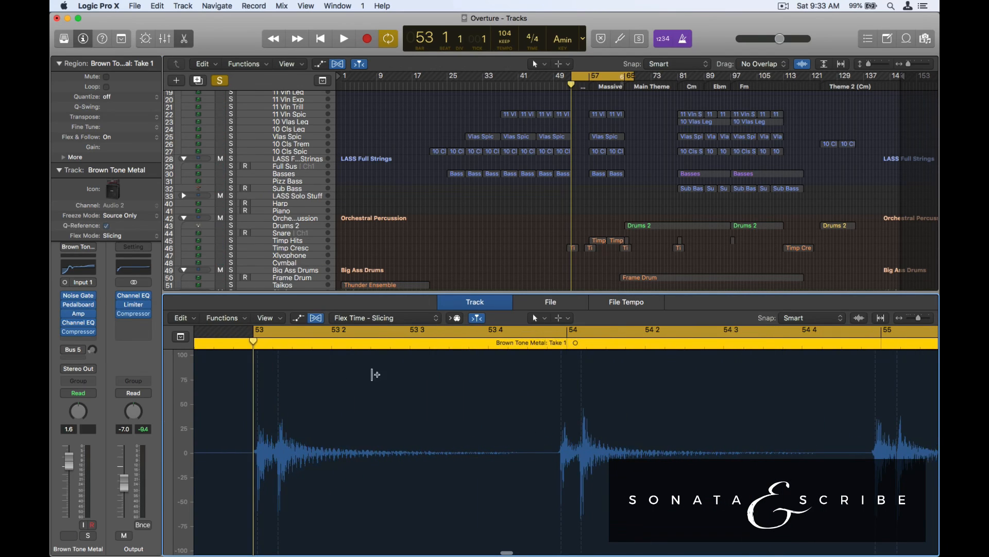
{"action": "scroll", "coordinate": [441, 423], "scroll_direction": "right", "scroll_amount": 2}
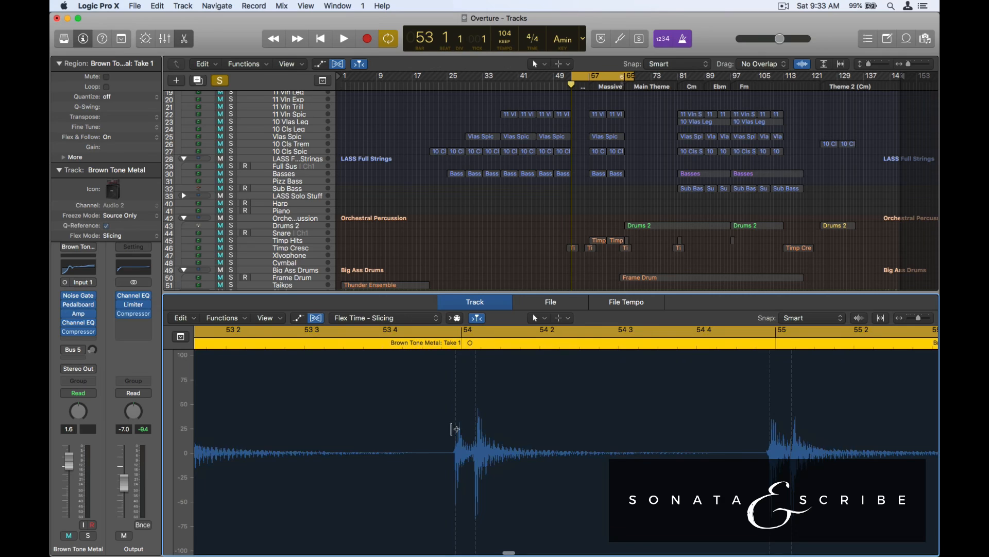
{"action": "scroll", "coordinate": [708, 501], "scroll_direction": "right", "scroll_amount": 8}
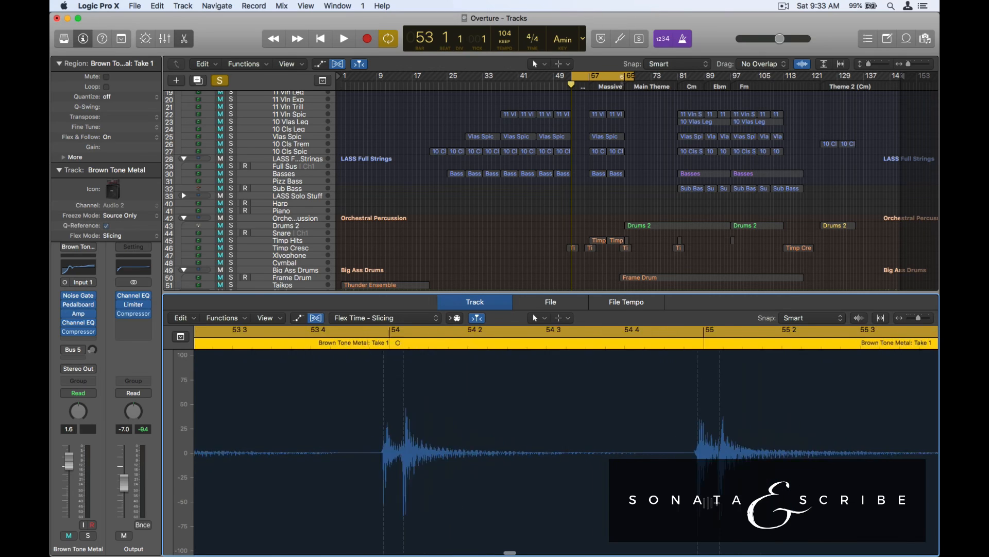
{"action": "scroll", "coordinate": [567, 454], "scroll_direction": "right", "scroll_amount": 15}
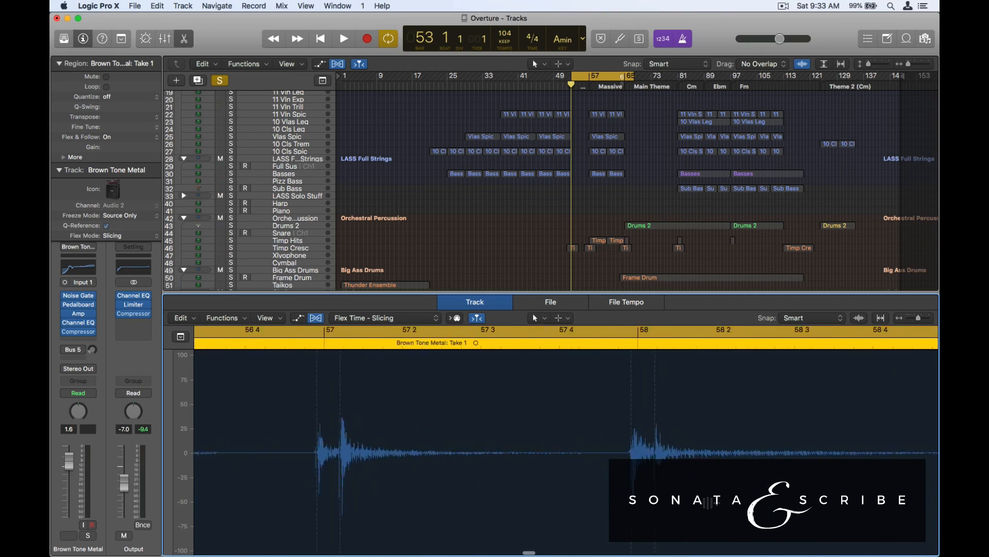
{"action": "scroll", "coordinate": [710, 500], "scroll_direction": "right", "scroll_amount": 20}
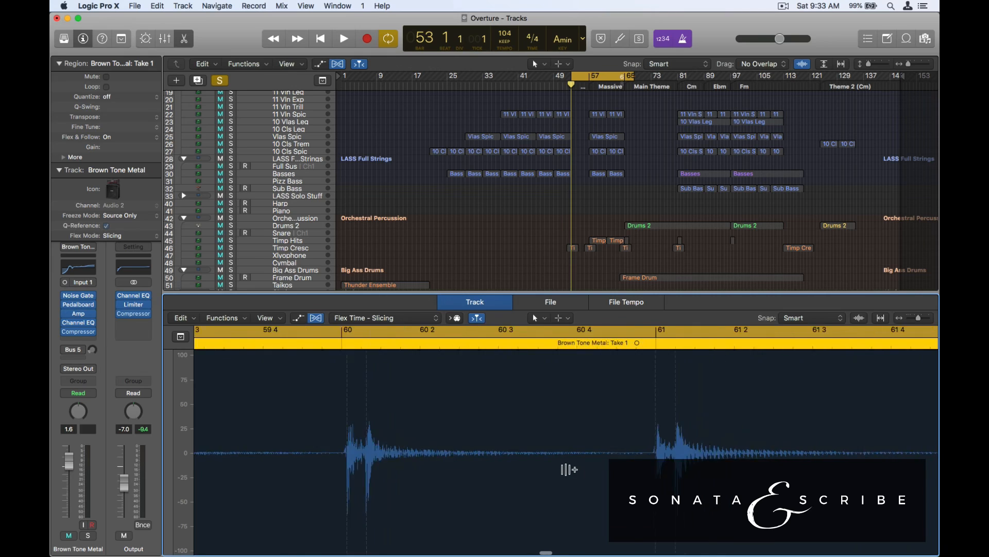
{"action": "scroll", "coordinate": [569, 469], "scroll_direction": "right", "scroll_amount": 20}
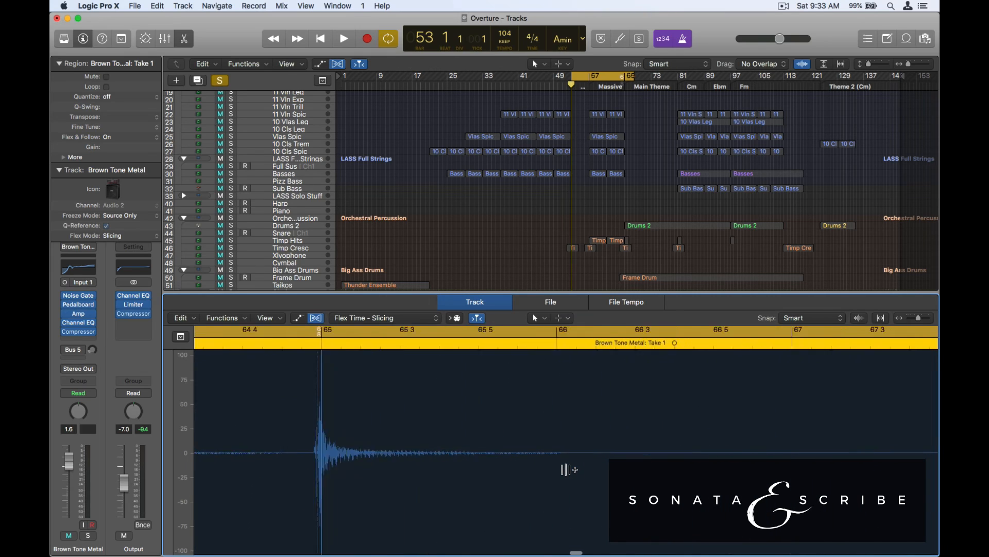
{"action": "scroll", "coordinate": [569, 469], "scroll_direction": "left", "scroll_amount": 15}
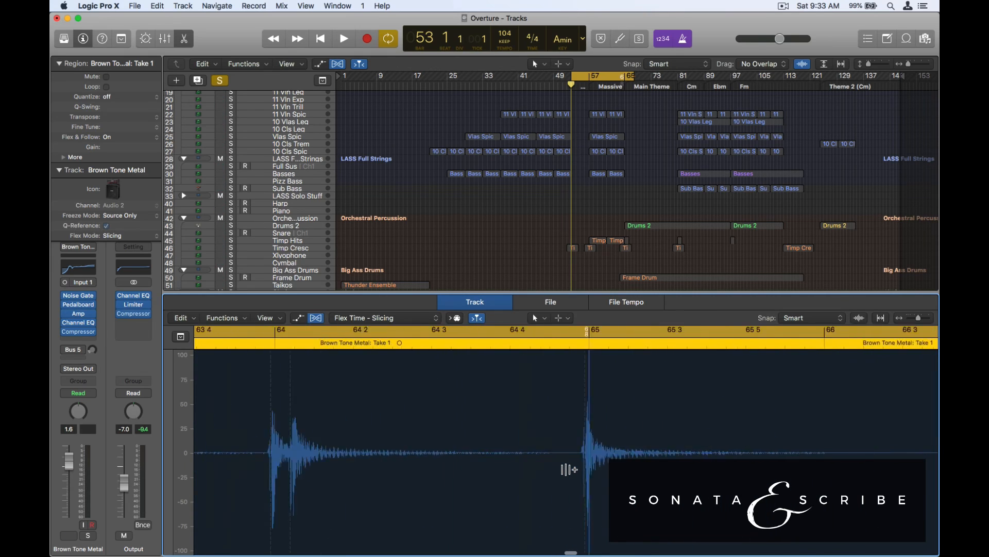
{"action": "scroll", "coordinate": [569, 469], "scroll_direction": "left", "scroll_amount": 20}
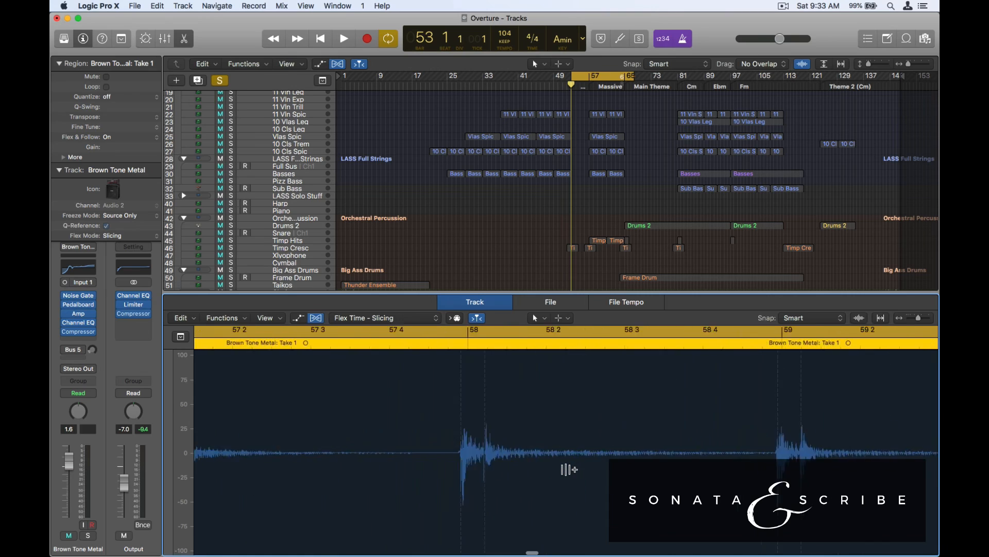
{"action": "scroll", "coordinate": [569, 469], "scroll_direction": "left", "scroll_amount": 20}
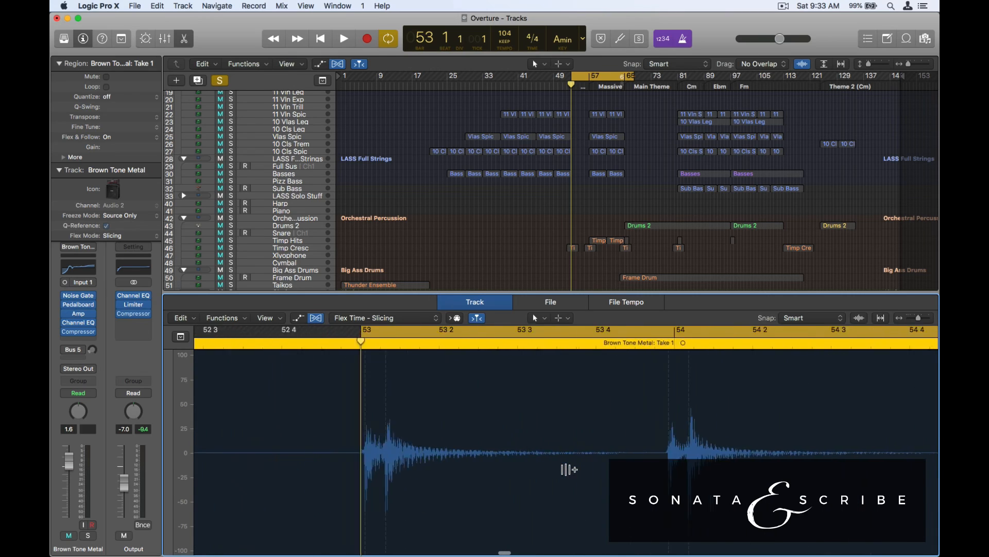
Try aligning the first two hits at bar 53 with flex markers, and remove the second hit's marker
{"action": "scroll", "coordinate": [569, 469], "scroll_direction": "left", "scroll_amount": 1}
{"action": "left_click_drag", "start_coordinate": [559, 404], "coordinate": [572, 405]}
{"action": "left_click", "coordinate": [576, 405]}
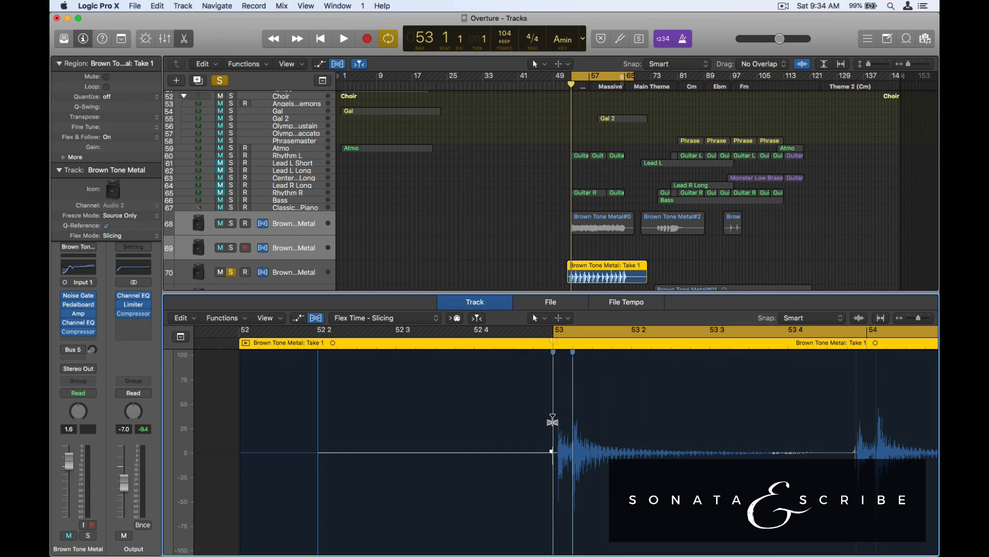
{"action": "key", "text": "ctrl+m"}
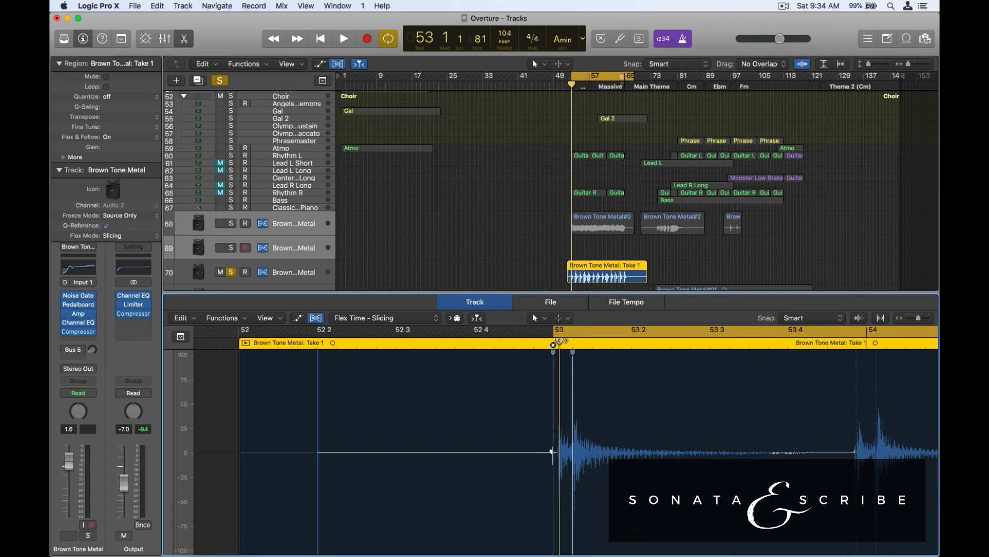
{"action": "left_click", "coordinate": [553, 351]}
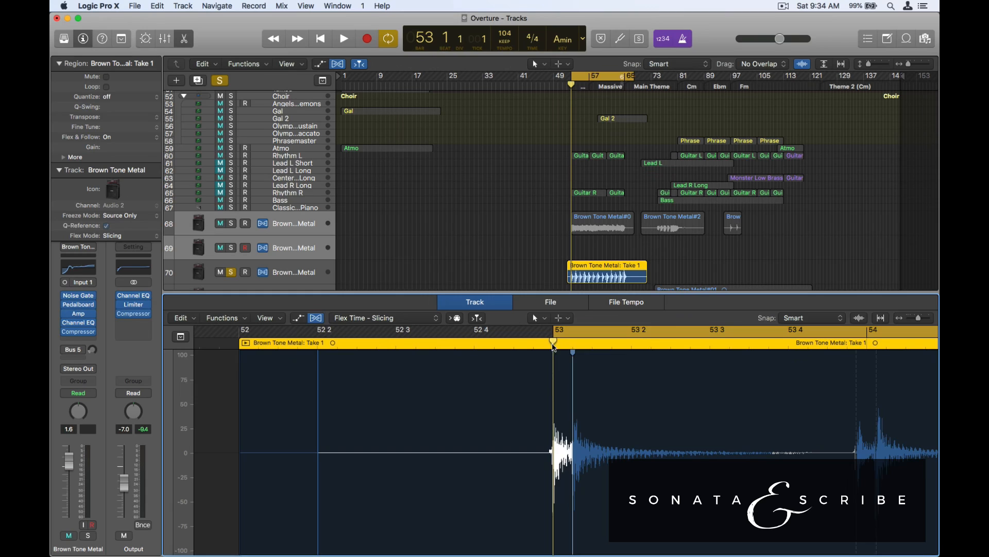
{"action": "left_click", "coordinate": [573, 345]}
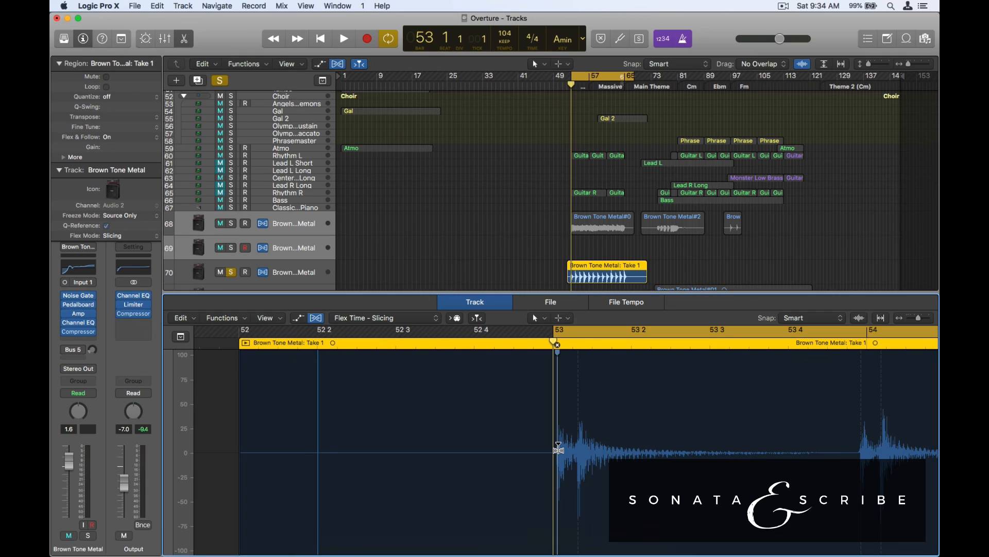
Try snapping the first hit to bar 53 in Slicing mode, audition the edited waveform, and delete its flex marker
{"action": "left_click_drag", "start_coordinate": [558, 448], "coordinate": [554, 448]}
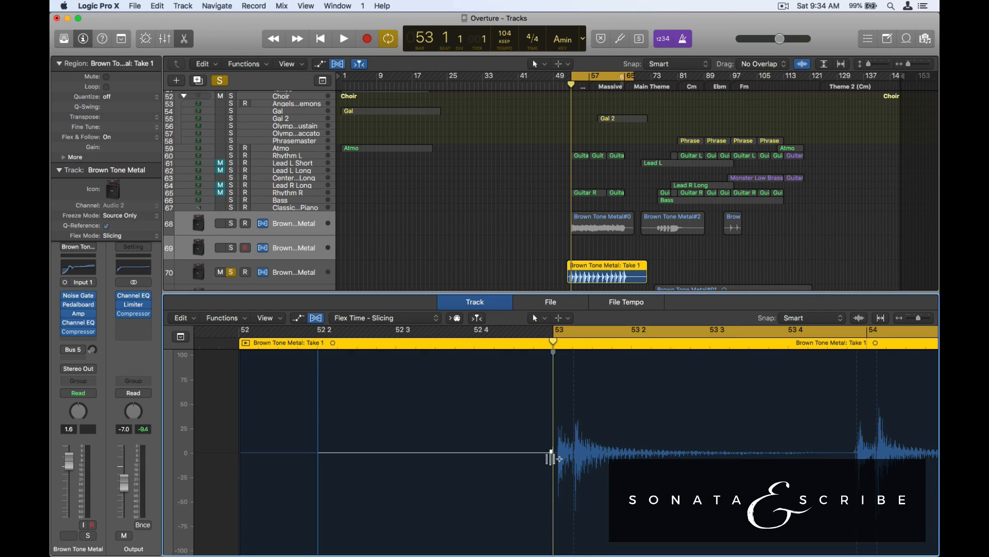
{"action": "key", "text": "super+Right"}
{"action": "key", "text": "super+Right"}
{"action": "key", "text": "super+Right"}
{"action": "key", "text": "super+Right"}
{"action": "key", "text": "super+Right"}
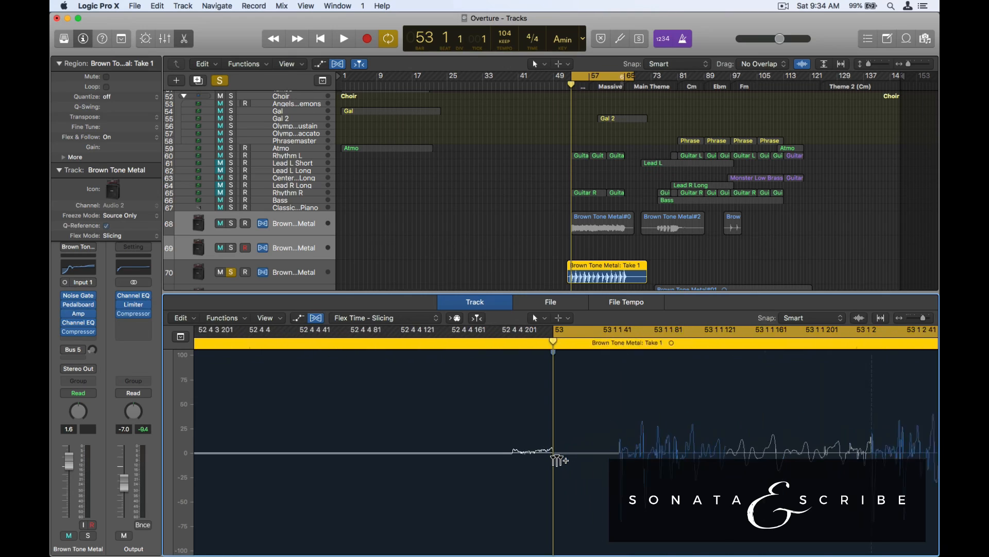
{"action": "key", "text": "super+Left"}
{"action": "key", "text": "super+Left"}
{"action": "key", "text": "super+Left"}
{"action": "key", "text": "super+Left"}
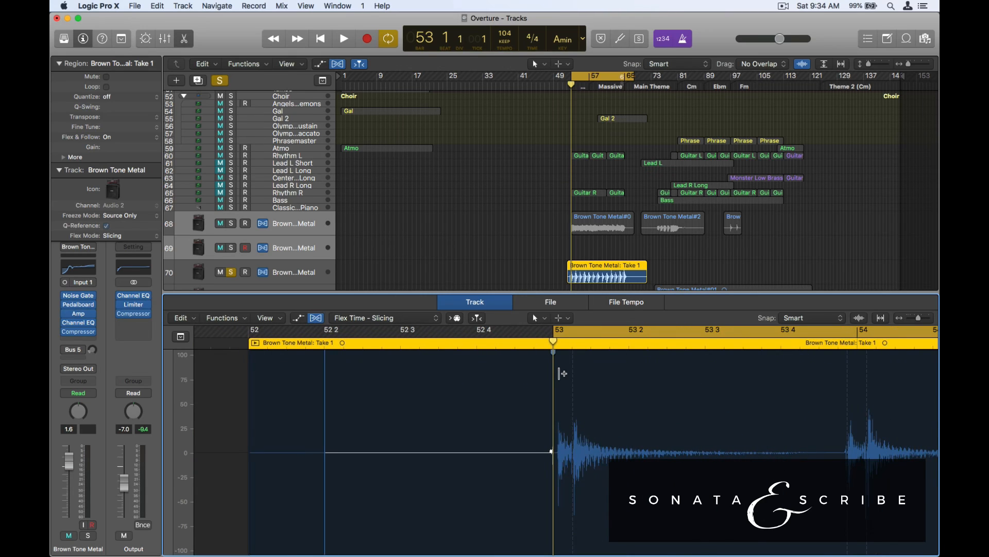
{"action": "key", "text": "space"}
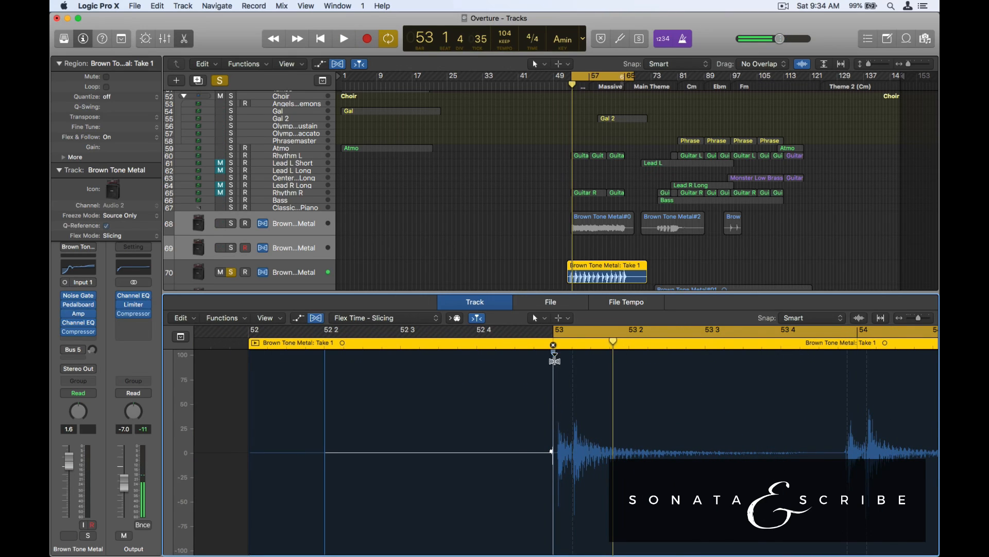
{"action": "left_click", "coordinate": [554, 352]}
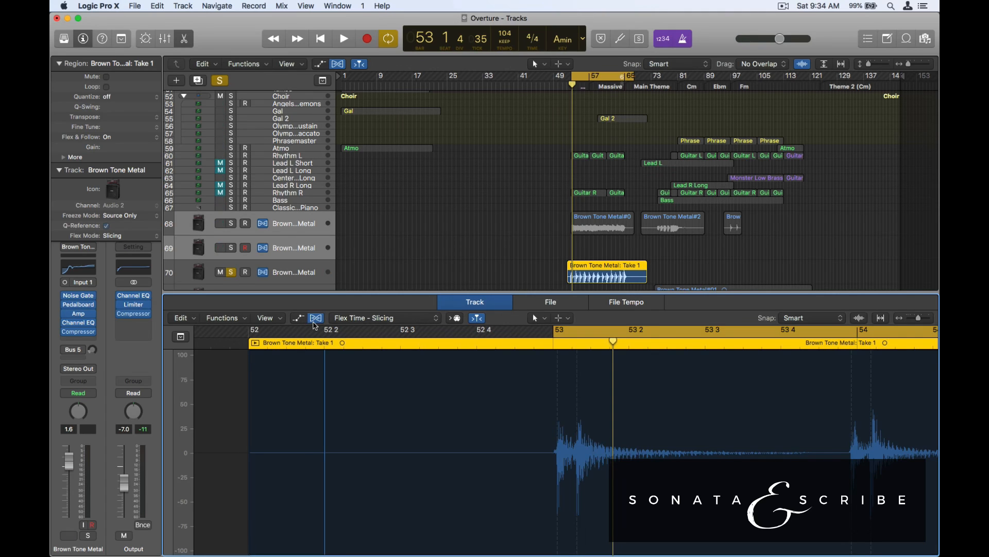
Set the Flex Time mode for Brown Tone Metal: Take 1 to Monophonic
{"action": "double_click", "coordinate": [278, 246]}
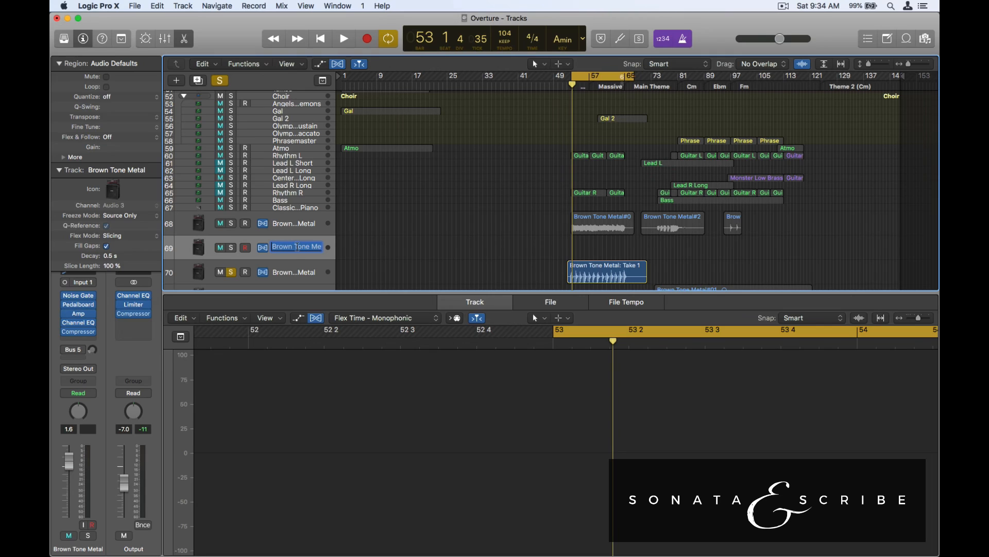
{"action": "key", "text": "Escape"}
{"action": "left_click", "coordinate": [603, 264]}
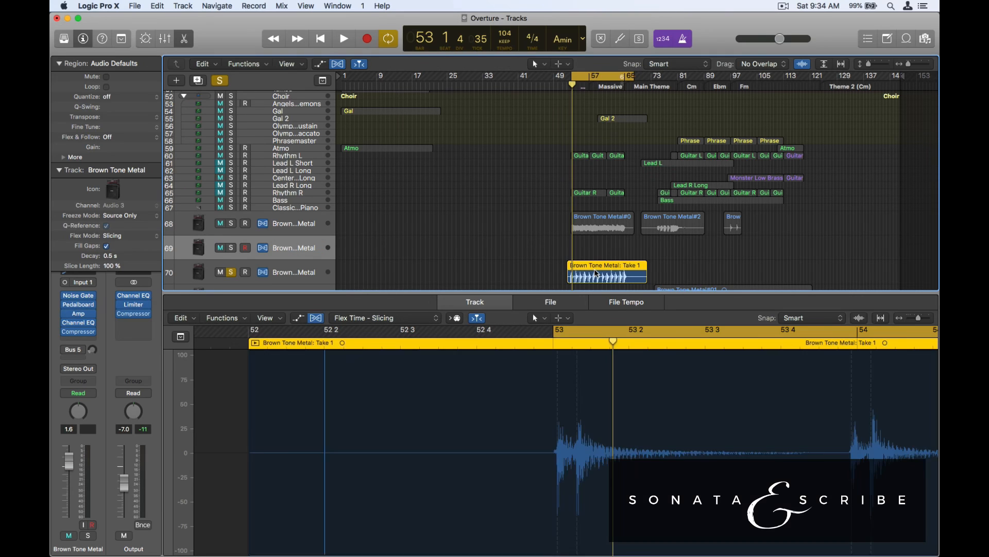
{"action": "left_click", "coordinate": [392, 317]}
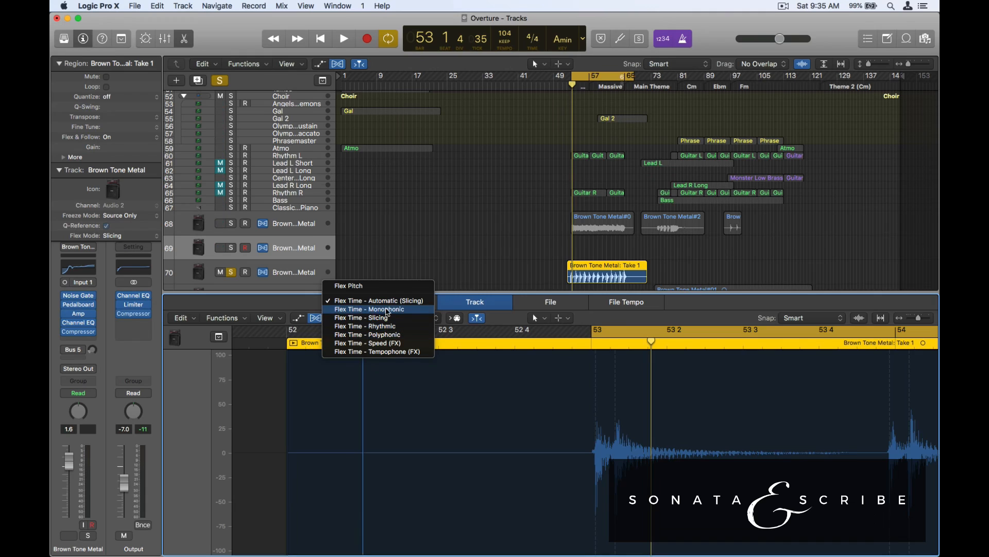
{"action": "left_click", "coordinate": [387, 316]}
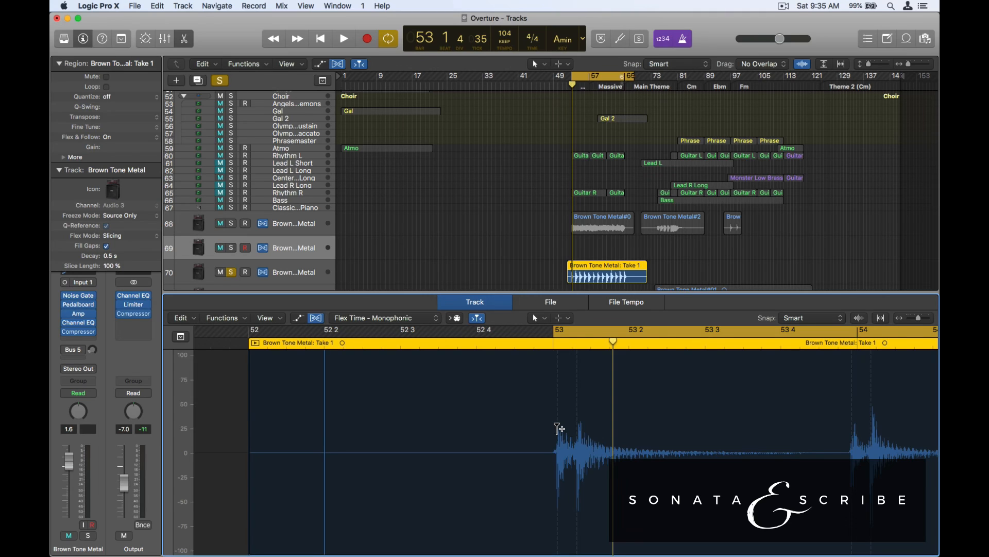
Add flex markers to the double hits at bars 53 and 54, aligning the first hit of each pair with its bar line
{"action": "left_click_drag", "start_coordinate": [559, 428], "coordinate": [553, 428]}
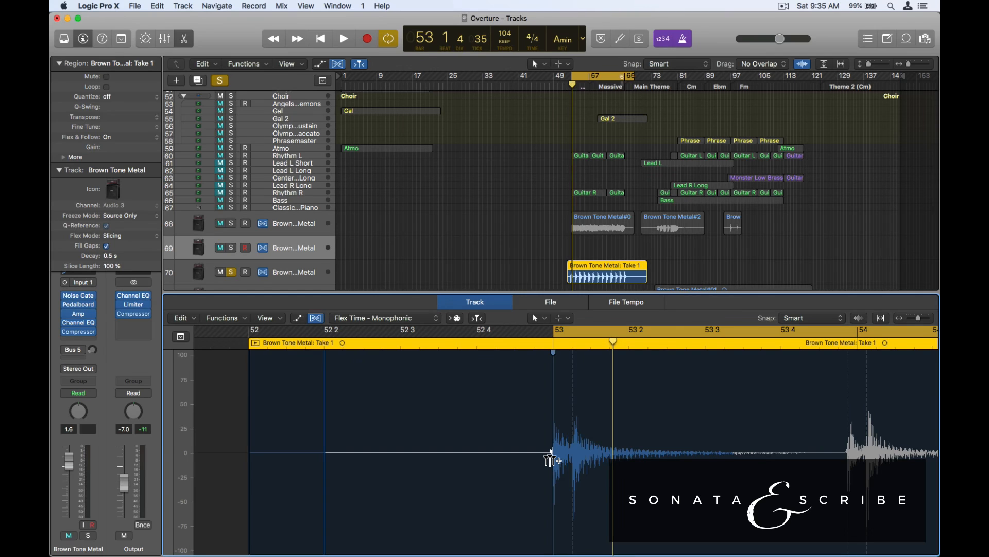
{"action": "left_click", "coordinate": [572, 430]}
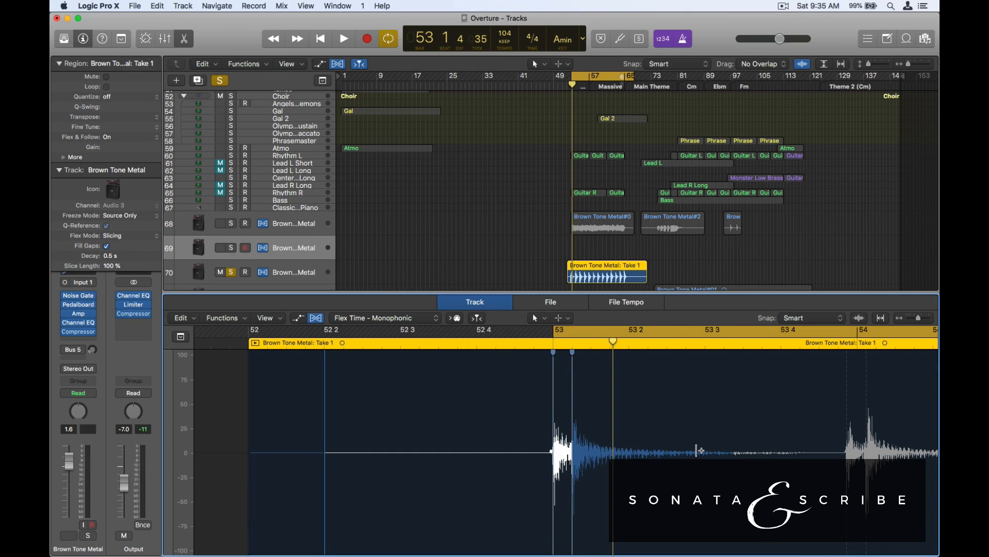
{"action": "scroll", "coordinate": [641, 455], "scroll_direction": "right", "scroll_amount": 5}
{"action": "scroll", "coordinate": [641, 456], "scroll_direction": "right", "scroll_amount": 1}
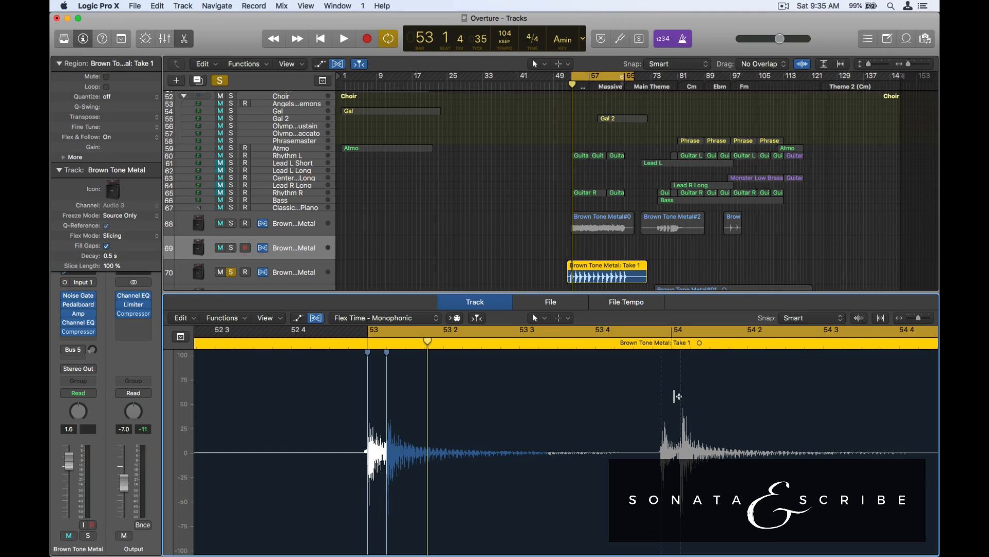
{"action": "left_click_drag", "start_coordinate": [661, 404], "coordinate": [693, 420]}
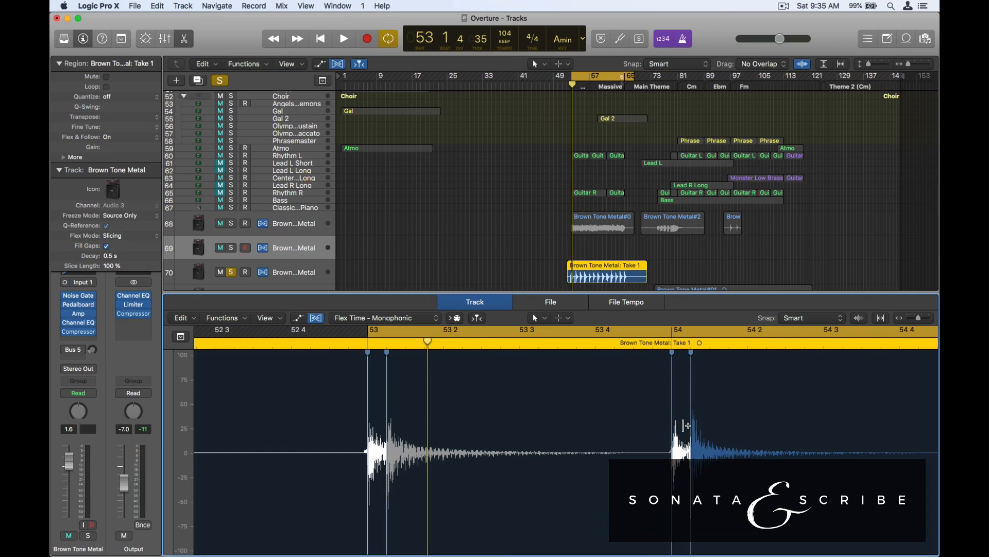
Add flex markers to the double hits at bars 55 and 56, aligning the first hit of each pair with its bar line
{"action": "scroll", "coordinate": [685, 412], "scroll_direction": "right", "scroll_amount": 10}
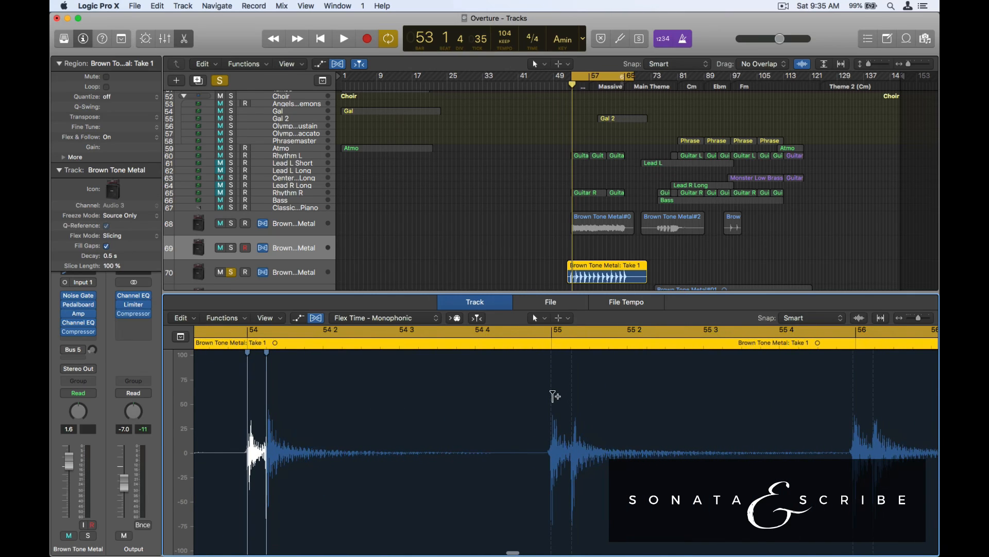
{"action": "left_click", "coordinate": [552, 396]}
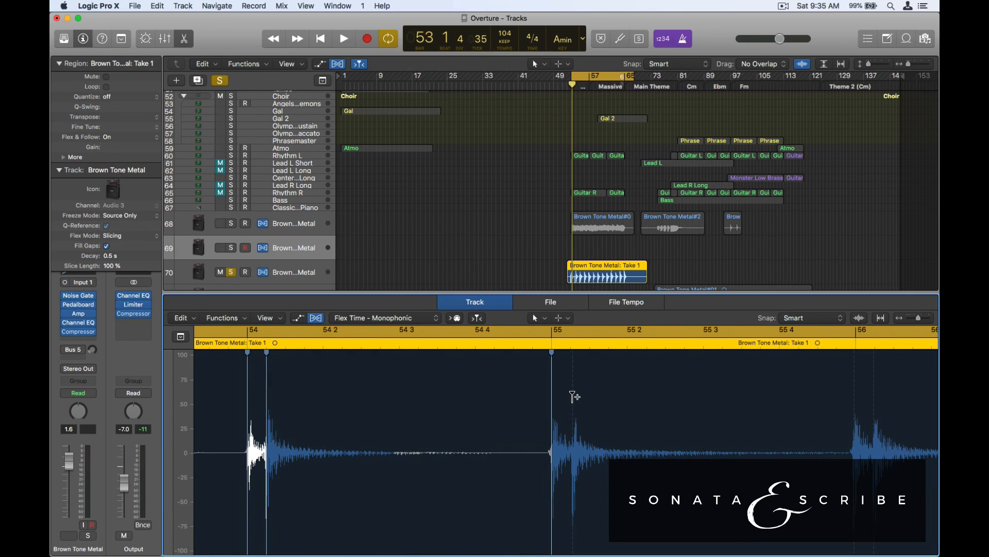
{"action": "left_click", "coordinate": [572, 397]}
{"action": "scroll", "coordinate": [593, 417], "scroll_direction": "right", "scroll_amount": 5}
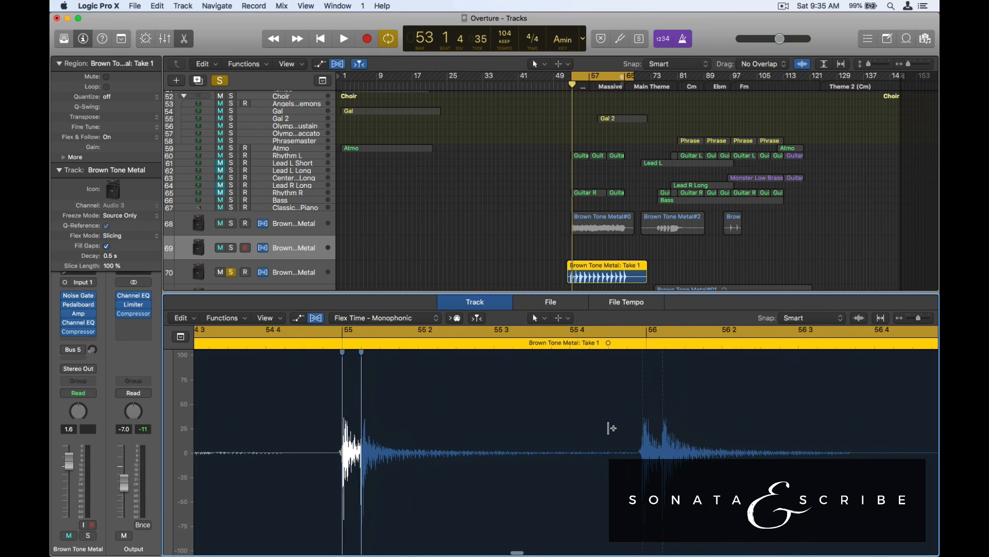
{"action": "left_click", "coordinate": [640, 395]}
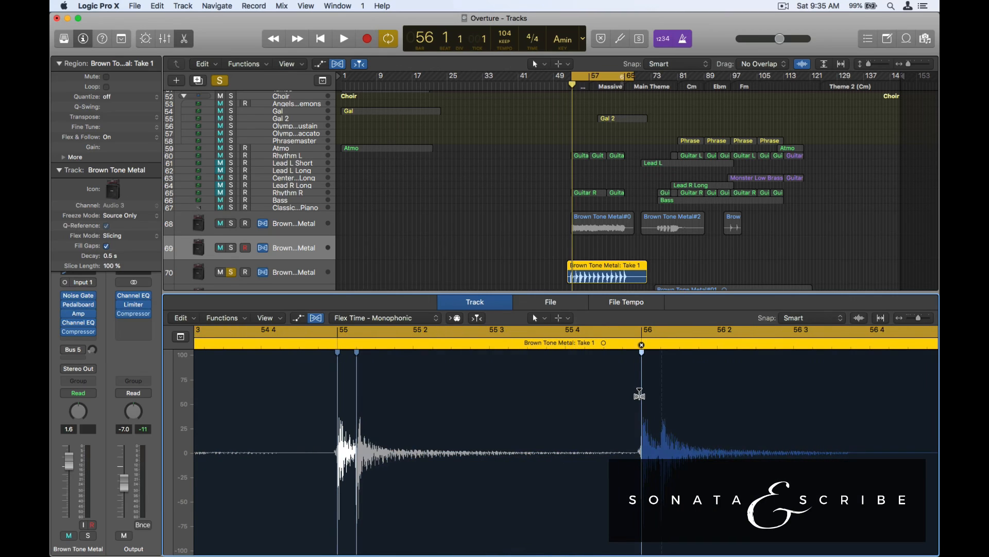
{"action": "left_click", "coordinate": [660, 397]}
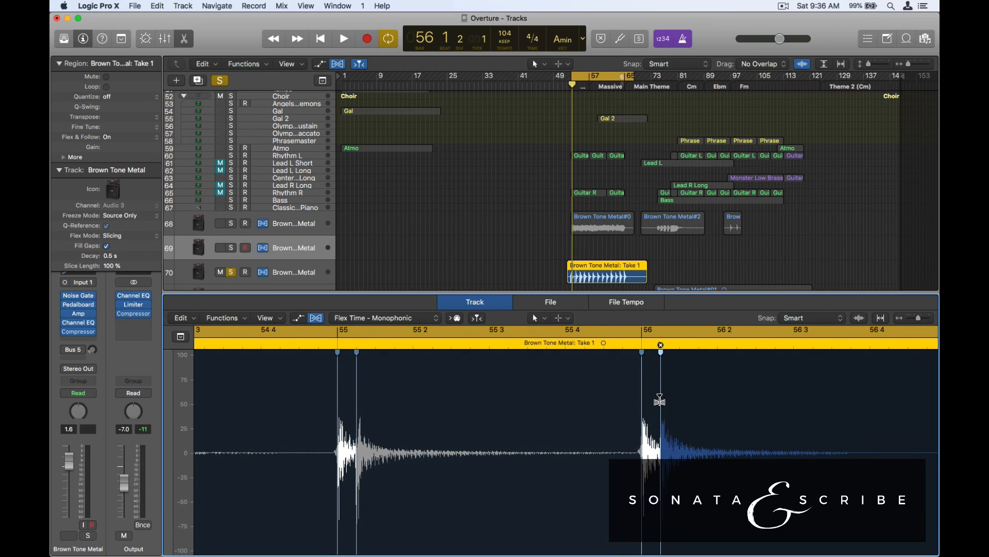
Show the Brown Tone Metal#03.4 region from track 68 in the Audio Track Editor and examine its flex markers
{"action": "scroll", "coordinate": [655, 452], "scroll_direction": "right", "scroll_amount": 8}
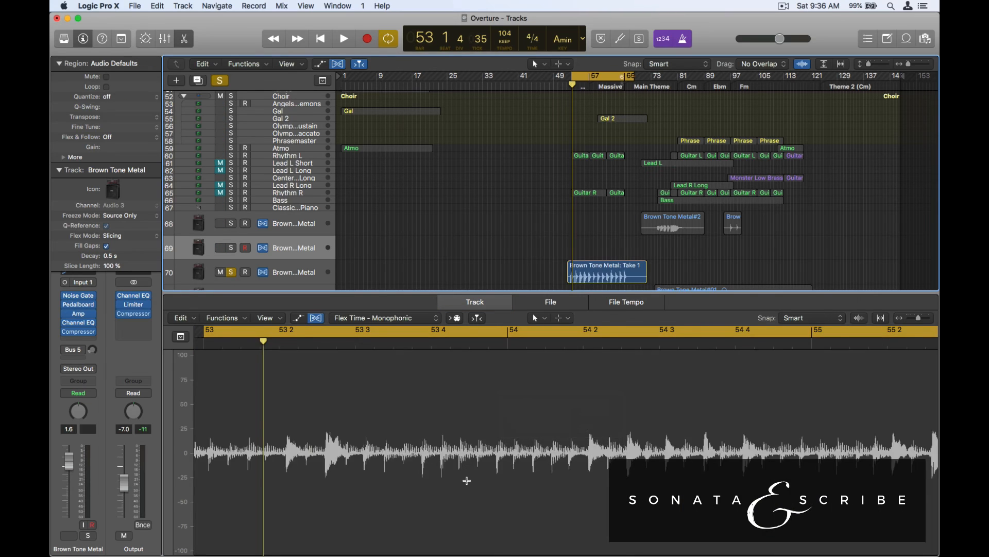
{"action": "scroll", "coordinate": [466, 475], "scroll_direction": "left", "scroll_amount": 10}
{"action": "scroll", "coordinate": [465, 475], "scroll_direction": "right", "scroll_amount": 5}
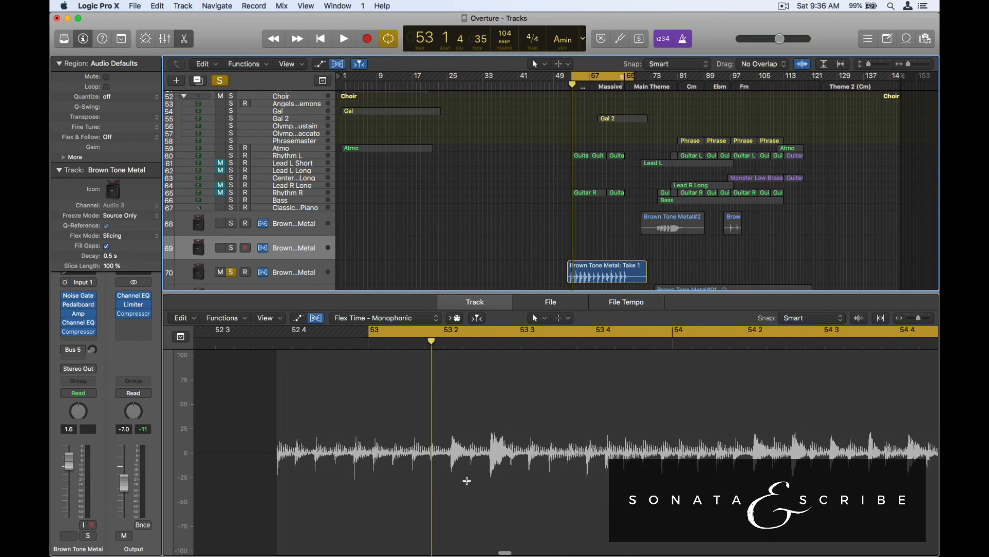
{"action": "left_click", "coordinate": [478, 319]}
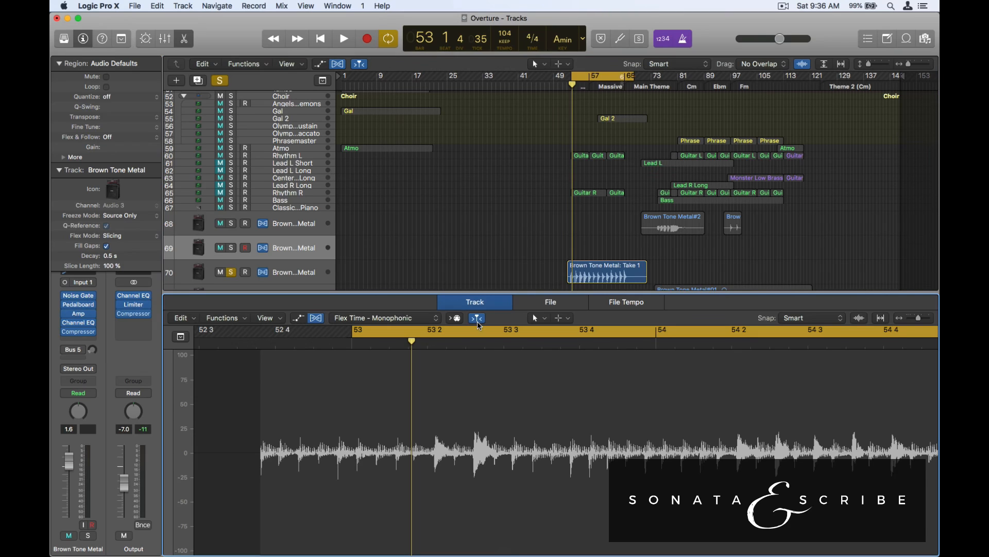
{"action": "scroll", "coordinate": [597, 255], "scroll_direction": "down", "scroll_amount": 5}
{"action": "left_click", "coordinate": [590, 247]}
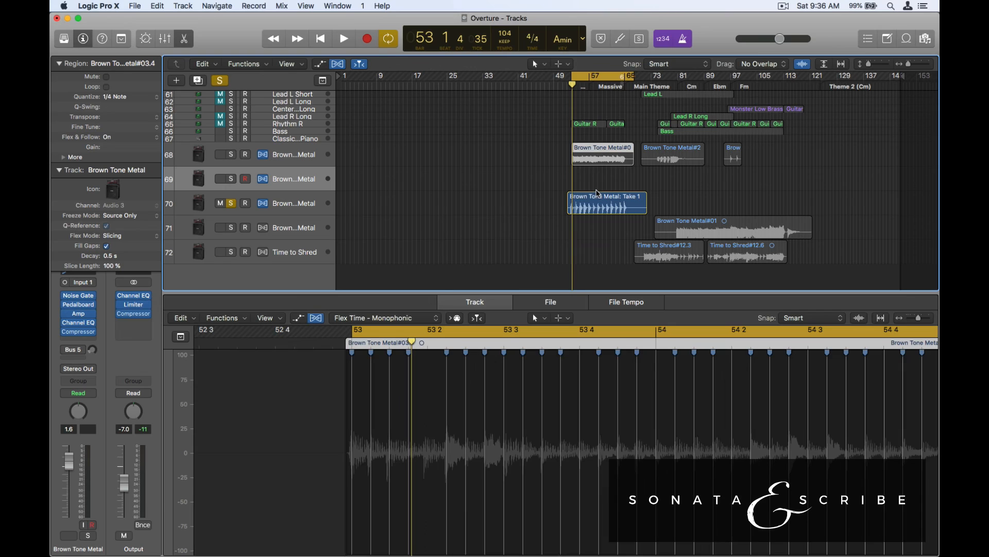
Add flex markers to Take 1's double hits at bars 57 and 58, aligning the first hit of each pair with its bar line
{"action": "left_click", "coordinate": [597, 204]}
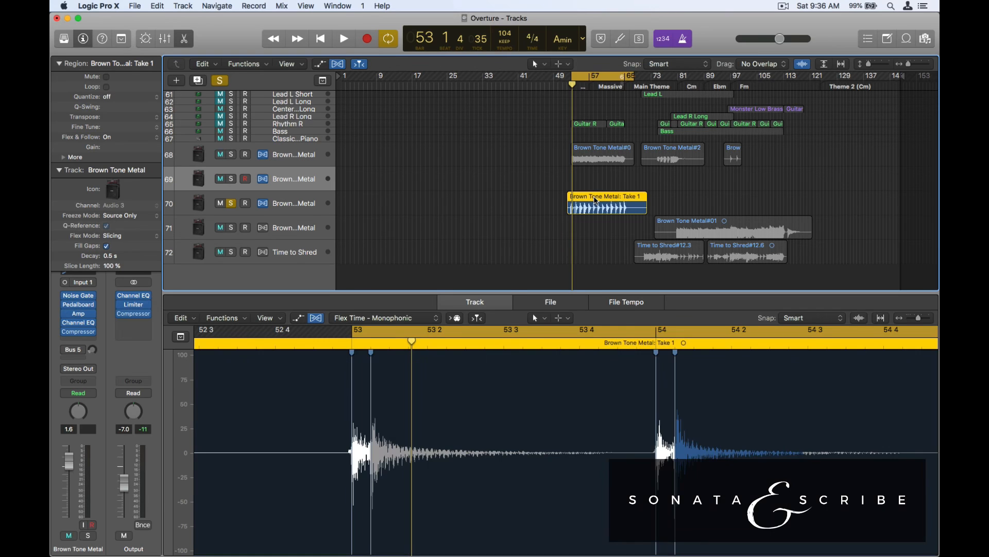
{"action": "scroll", "coordinate": [544, 454], "scroll_direction": "right", "scroll_amount": 10}
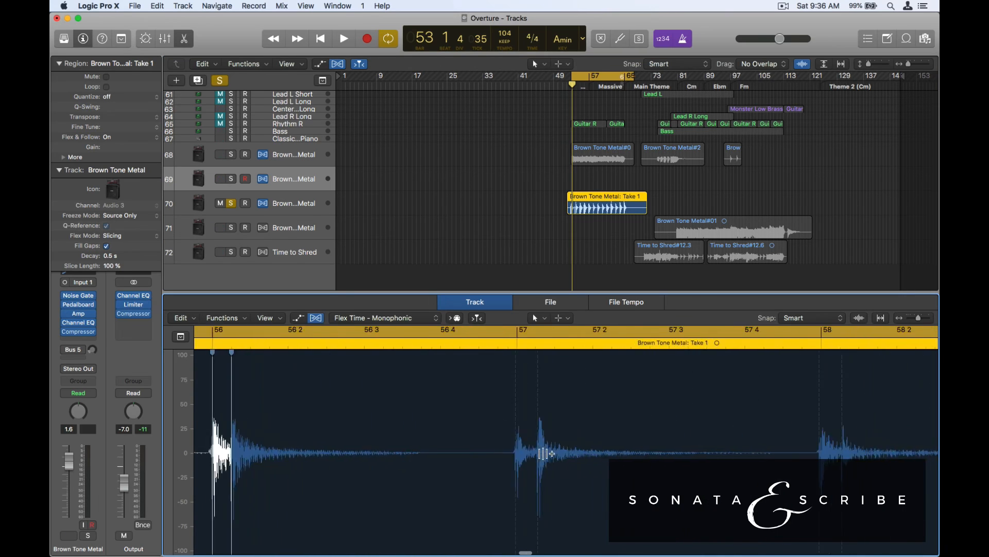
{"action": "left_click", "coordinate": [412, 421]}
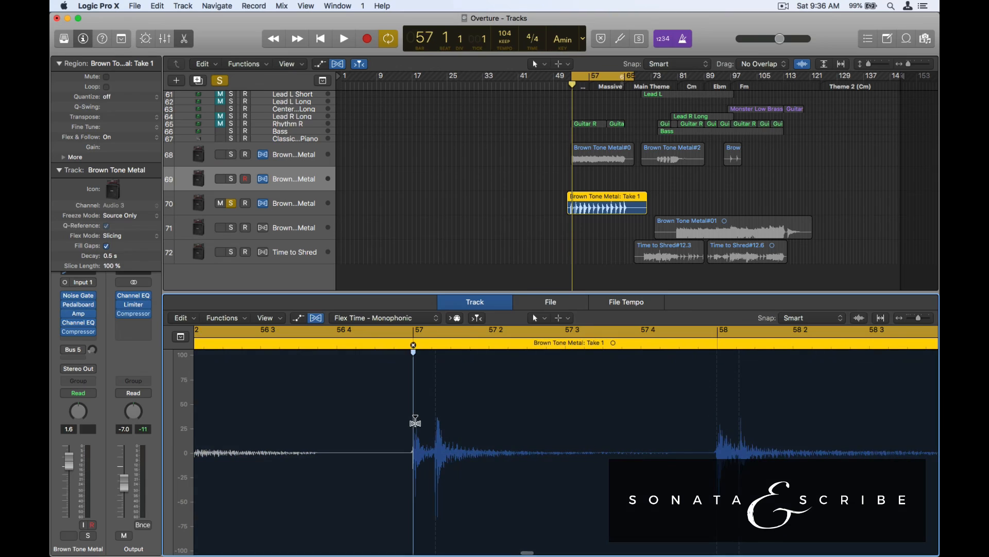
{"action": "left_click_drag", "start_coordinate": [435, 421], "coordinate": [432, 421]}
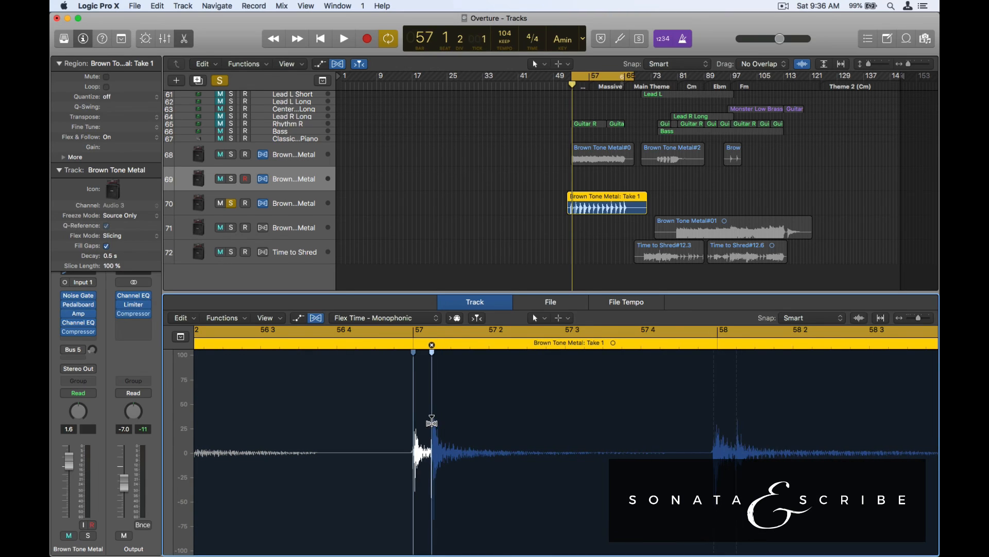
{"action": "mouse_move", "coordinate": [715, 411]}
{"action": "left_mouse_down"}
{"action": "mouse_move", "coordinate": [736, 413]}
{"action": "mouse_move", "coordinate": [734, 438]}
{"action": "left_mouse_up"}
Add flex markers to the double hits at bars 59 and 60, aligning the first hit of each pair with its bar line
{"action": "scroll", "coordinate": [734, 440], "scroll_direction": "right", "scroll_amount": 9}
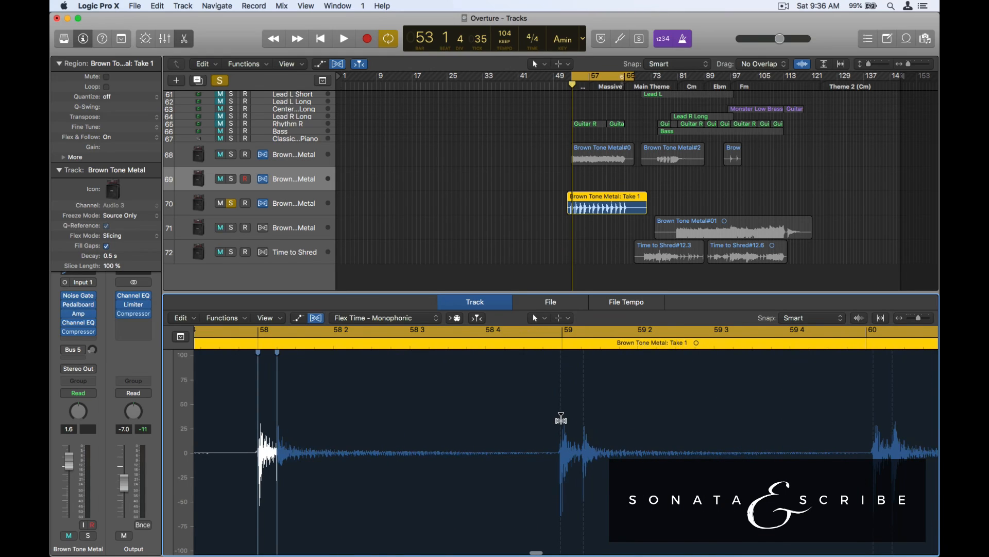
{"action": "left_click", "coordinate": [561, 418]}
{"action": "left_click", "coordinate": [582, 419]}
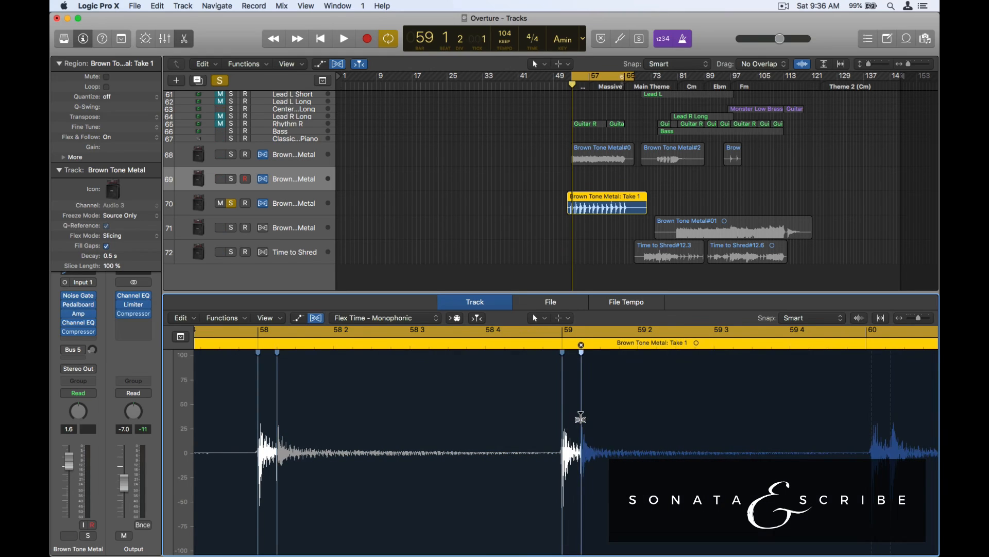
{"action": "scroll", "coordinate": [626, 412], "scroll_direction": "right", "scroll_amount": 8}
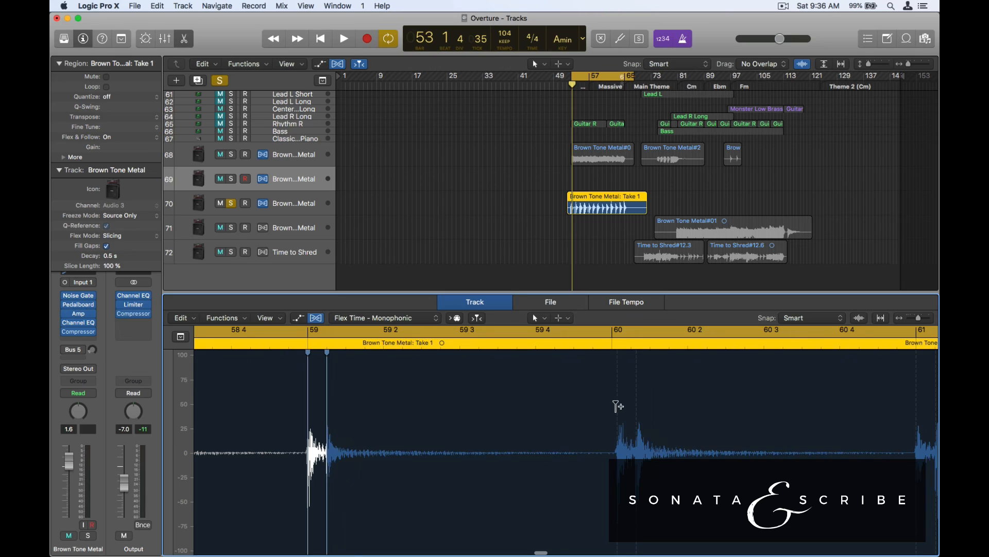
{"action": "left_click", "coordinate": [613, 407]}
{"action": "left_click", "coordinate": [632, 410]}
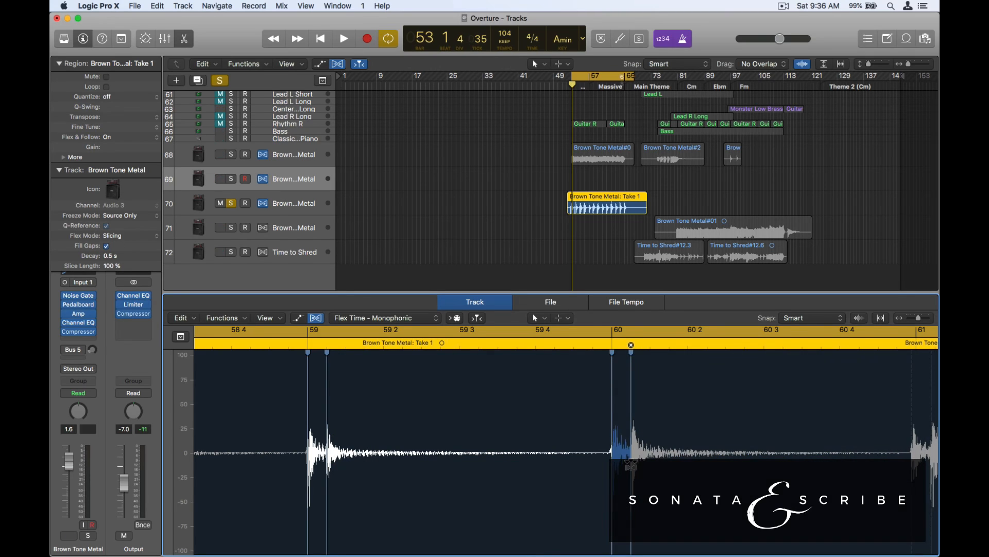
Add flex markers to the double hits at bars 61 and 62, aligning the first hit of each pair with its bar line
{"action": "scroll", "coordinate": [515, 410], "scroll_direction": "right", "scroll_amount": 10}
{"action": "left_click", "coordinate": [470, 409]}
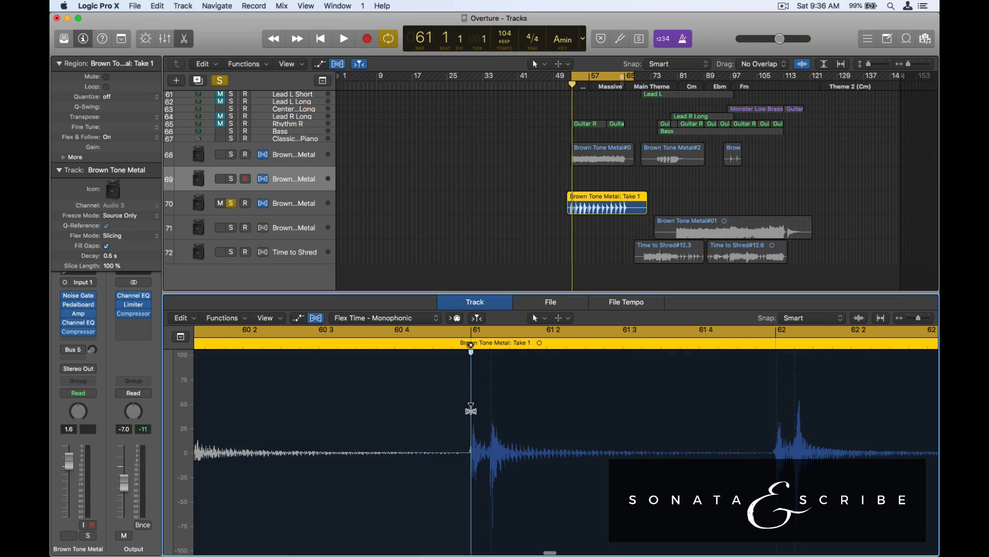
{"action": "left_click", "coordinate": [490, 409]}
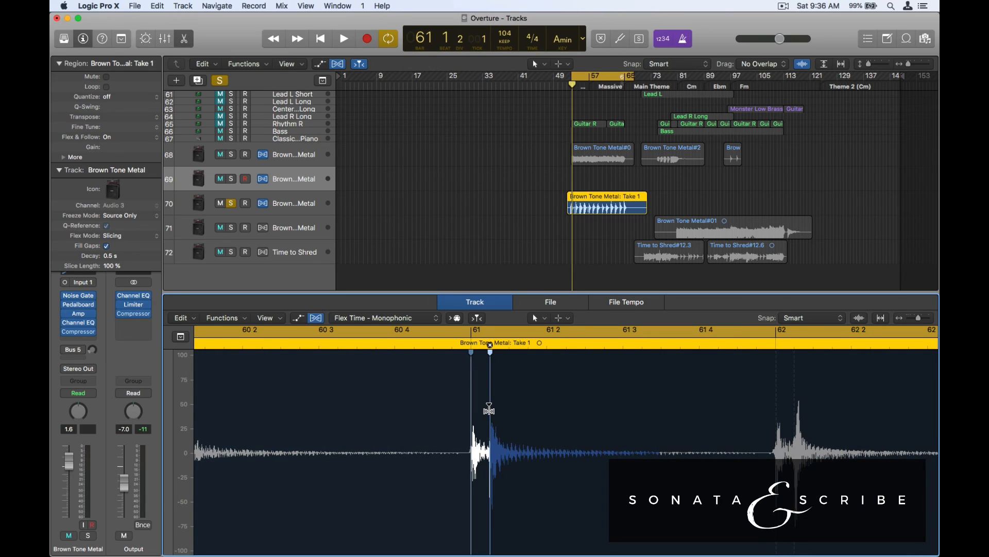
{"action": "scroll", "coordinate": [487, 410], "scroll_direction": "right", "scroll_amount": 10}
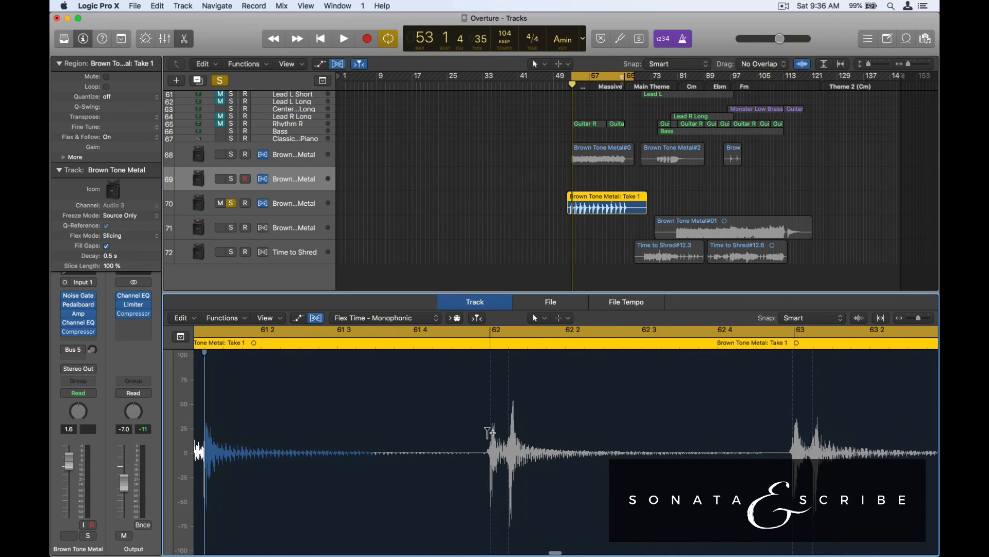
{"action": "left_click", "coordinate": [490, 419]}
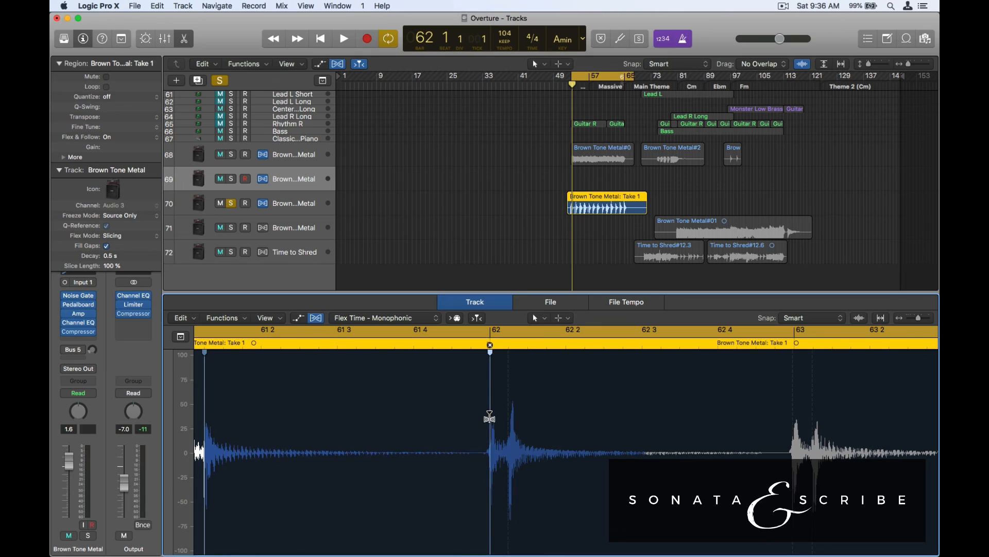
{"action": "left_click", "coordinate": [510, 405]}
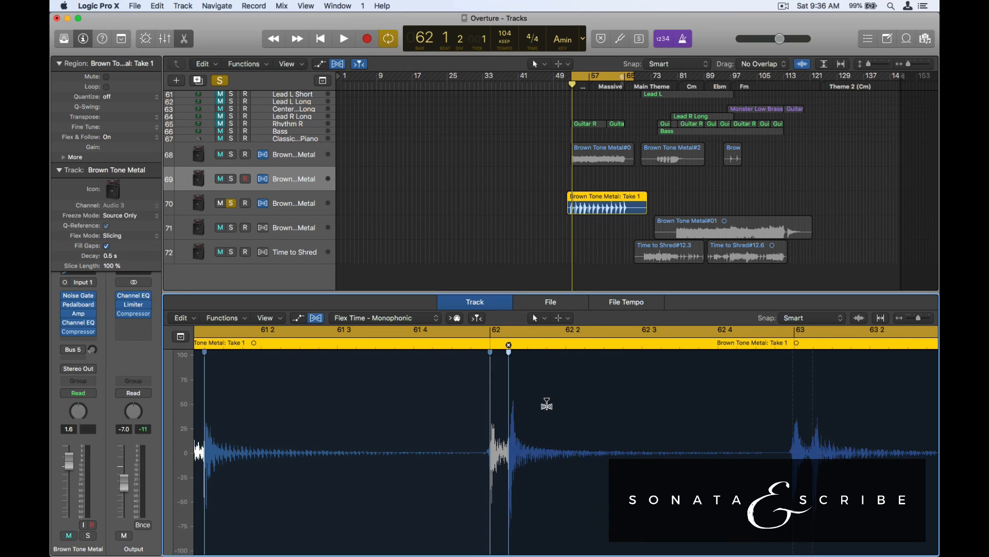
Add flex markers to the double hits at bars 63 and 64, aligning the first hit of each pair with its bar line
{"action": "scroll", "coordinate": [547, 404], "scroll_direction": "right", "scroll_amount": 8}
{"action": "left_click", "coordinate": [470, 409]}
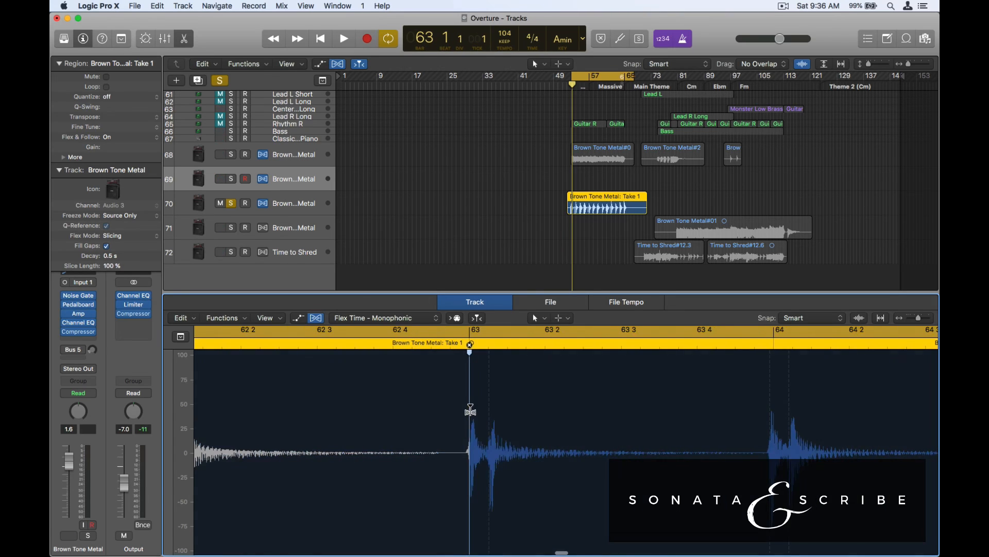
{"action": "left_click", "coordinate": [489, 406]}
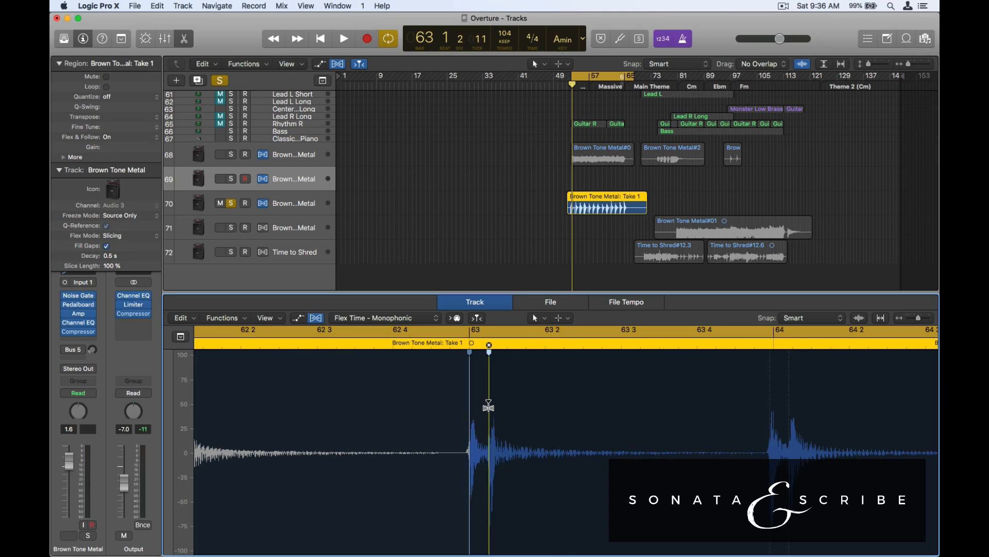
{"action": "scroll", "coordinate": [670, 390], "scroll_direction": "right", "scroll_amount": 4}
{"action": "scroll", "coordinate": [670, 390], "scroll_direction": "right", "scroll_amount": 1}
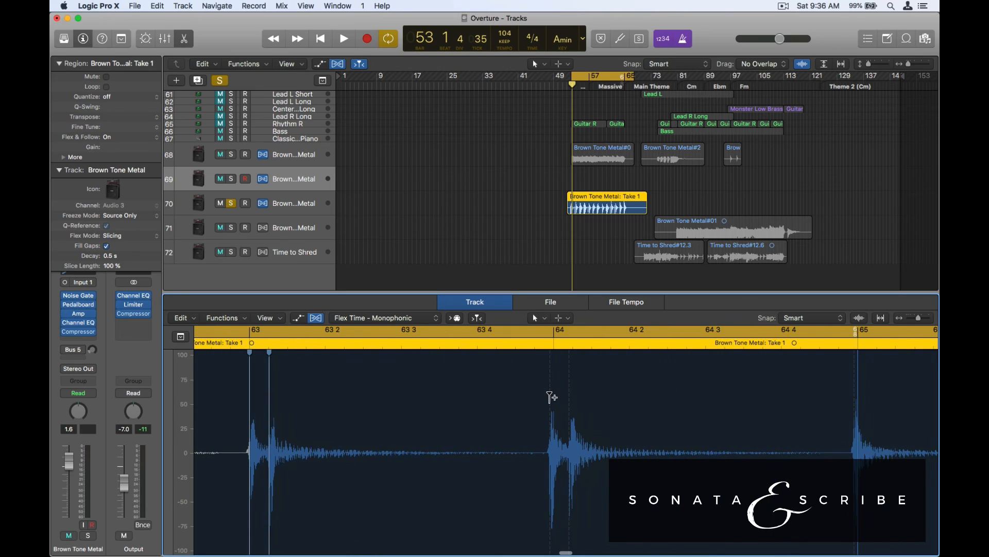
{"action": "left_click", "coordinate": [554, 397]}
{"action": "left_click", "coordinate": [573, 397]}
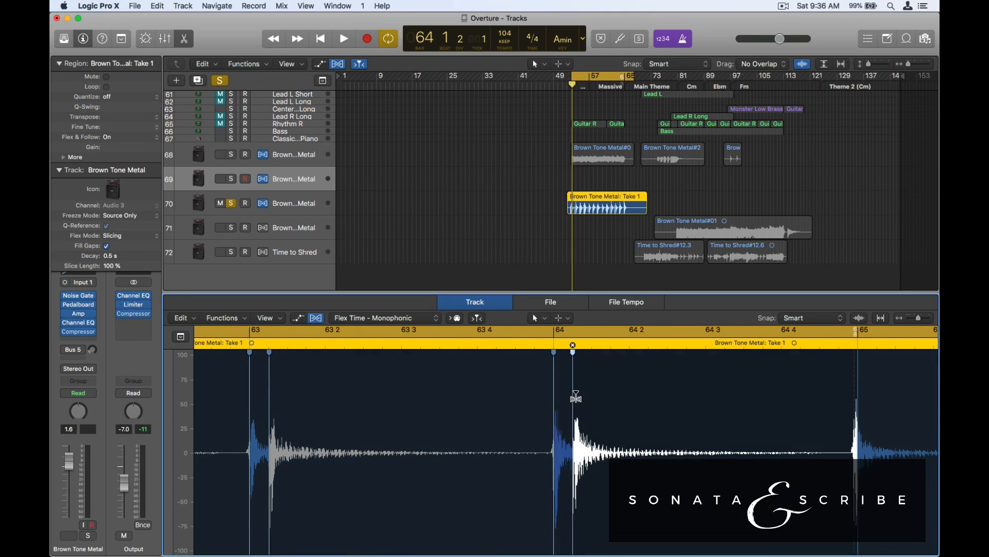
Align the final single hit of Brown Tone Metal: Take 1 with the bar 65 line using a flex marker
{"action": "scroll", "coordinate": [711, 411], "scroll_direction": "right", "scroll_amount": 5}
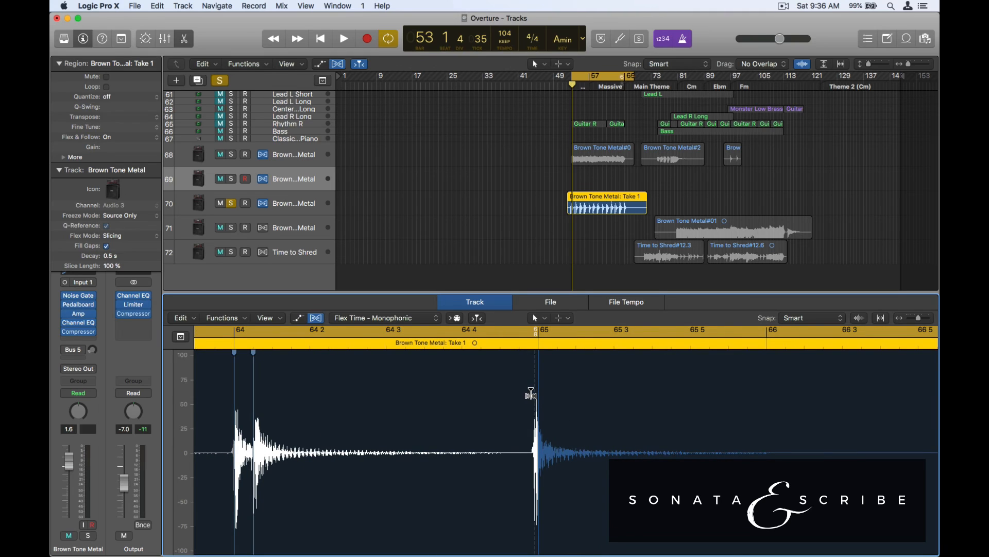
{"action": "left_click", "coordinate": [535, 395]}
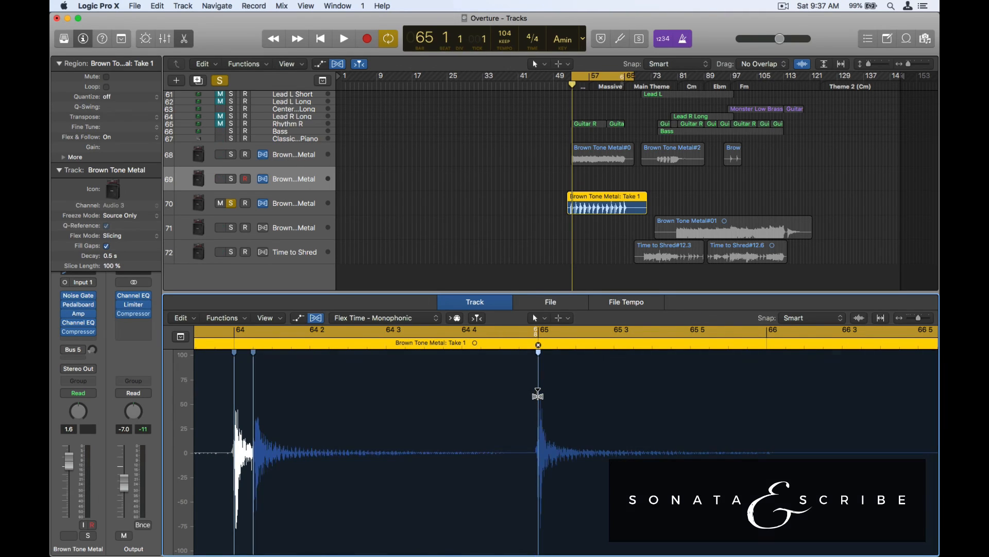
{"action": "scroll", "coordinate": [553, 446], "scroll_direction": "right", "scroll_amount": 8}
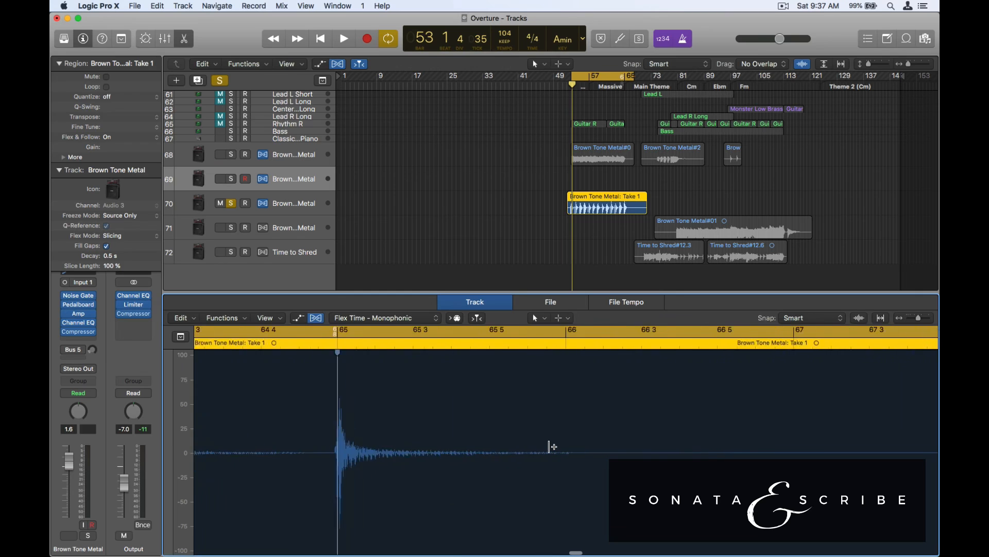
Show the whole of Brown Tone Metal: Take 1 in the editor and play it back from bar 53
{"action": "scroll", "coordinate": [553, 446], "scroll_direction": "left", "scroll_amount": 20}
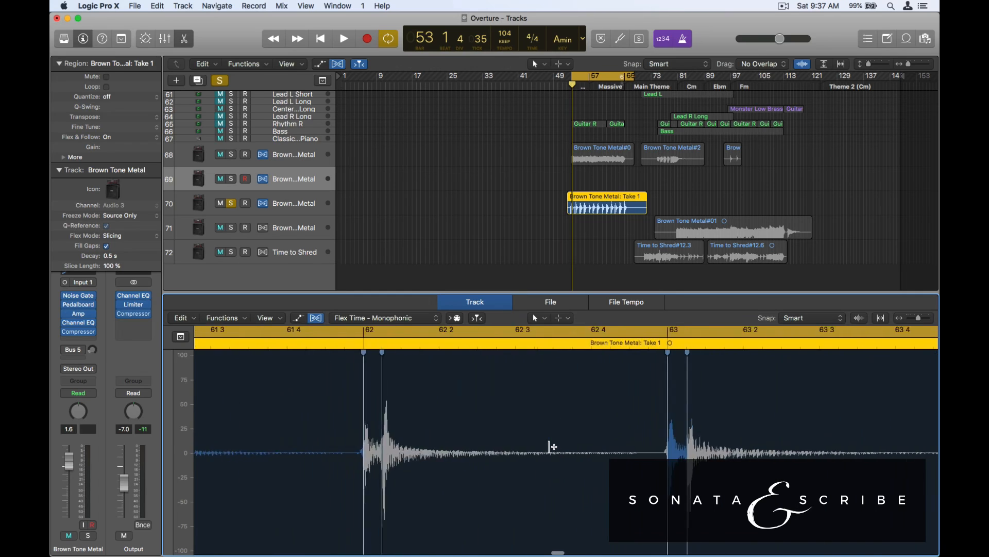
{"action": "key", "text": "super+Left"}
{"action": "key", "text": "super+Left"}
{"action": "key", "text": "super+Left"}
{"action": "key", "text": "super+Left"}
{"action": "key", "text": "super+Left"}
{"action": "key", "text": "super+Left"}
{"action": "scroll", "coordinate": [553, 447], "scroll_direction": "left", "scroll_amount": 2}
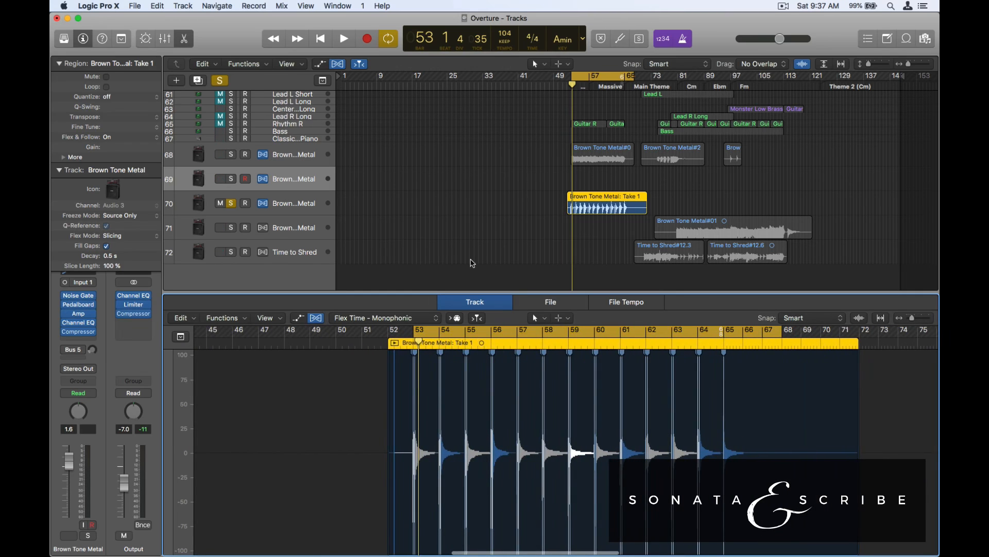
{"action": "left_click", "coordinate": [570, 85]}
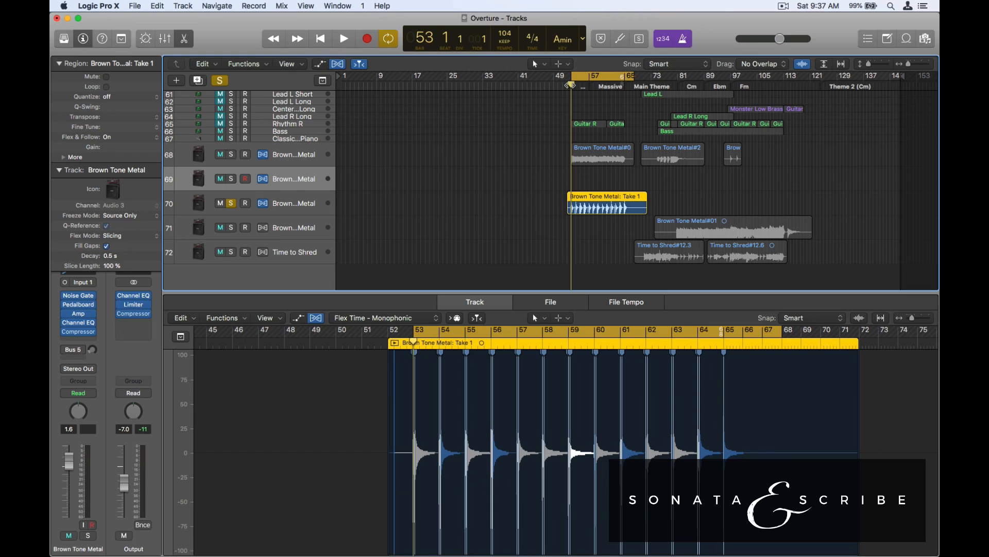
{"action": "key", "text": "space"}
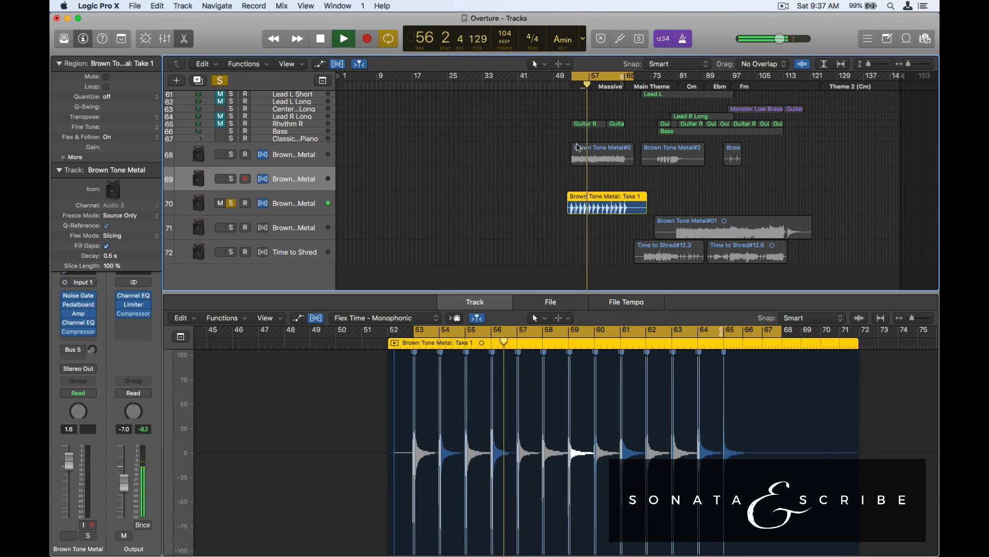
Solo track 68 with its Brown Tone Metal#03.4 region selected, listen to it together with Take 1, and stop playback
{"action": "left_click", "coordinate": [579, 151]}
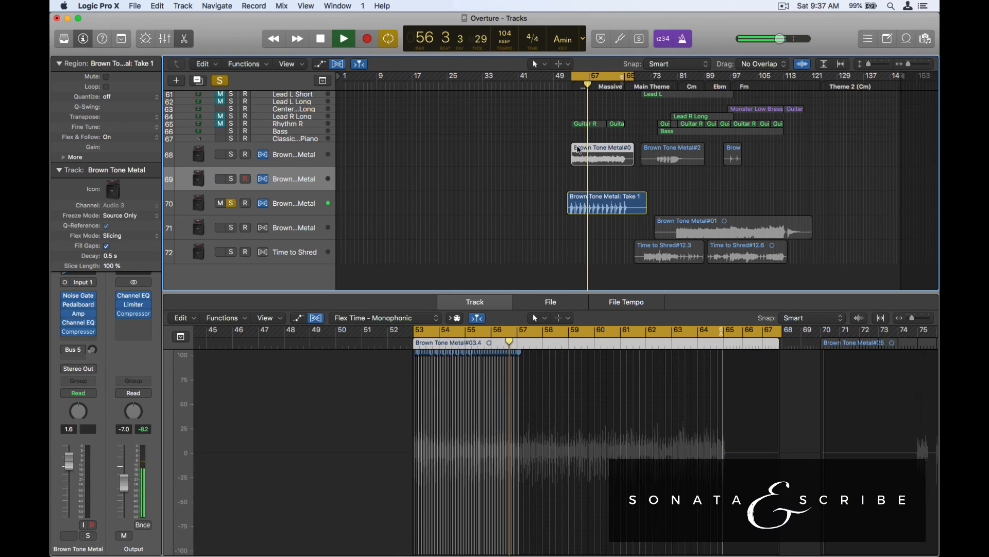
{"action": "left_click", "coordinate": [232, 154]}
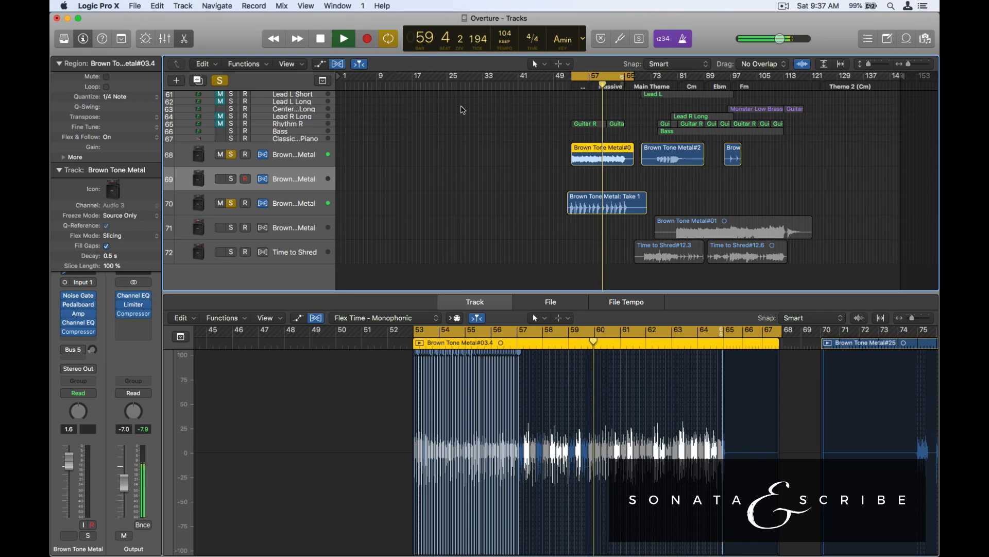
{"action": "key", "text": "space"}
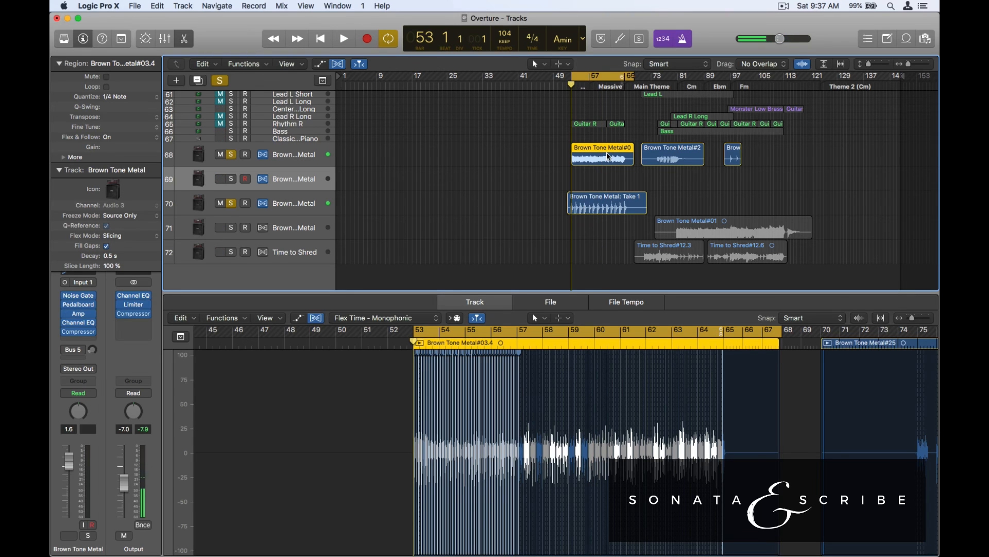
Inspect bars 53 to 59 of the Brown Tone Metal#03.4 region and play the passage briefly from bar 53
{"action": "scroll", "coordinate": [512, 438], "scroll_direction": "up", "scroll_amount": 8}
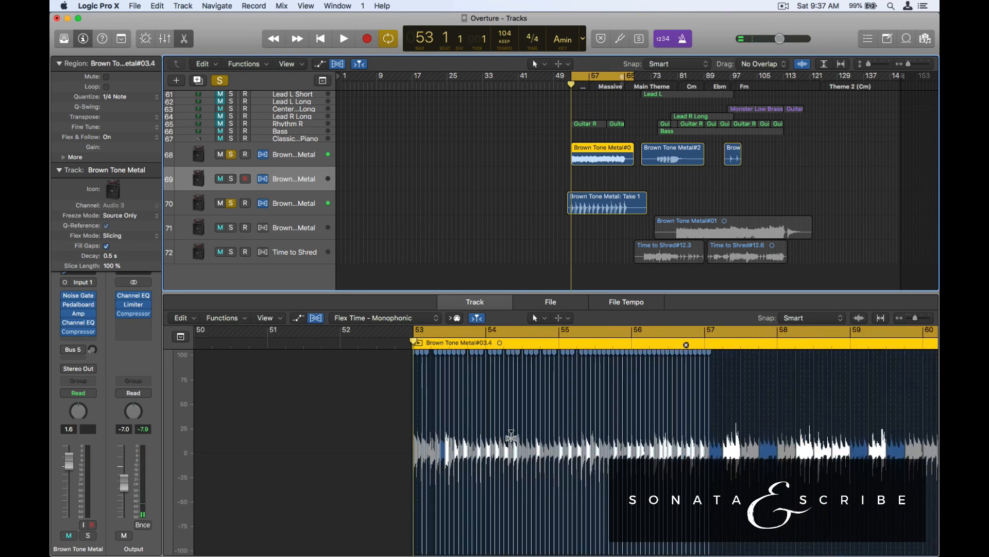
{"action": "scroll", "coordinate": [635, 431], "scroll_direction": "right", "scroll_amount": 5}
{"action": "scroll", "coordinate": [640, 431], "scroll_direction": "right", "scroll_amount": 2}
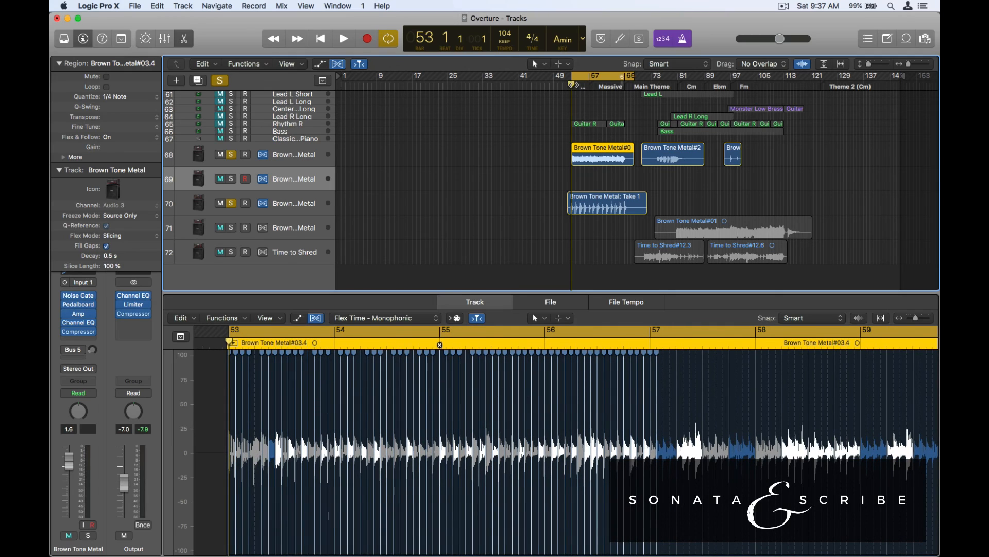
{"action": "key", "text": "space"}
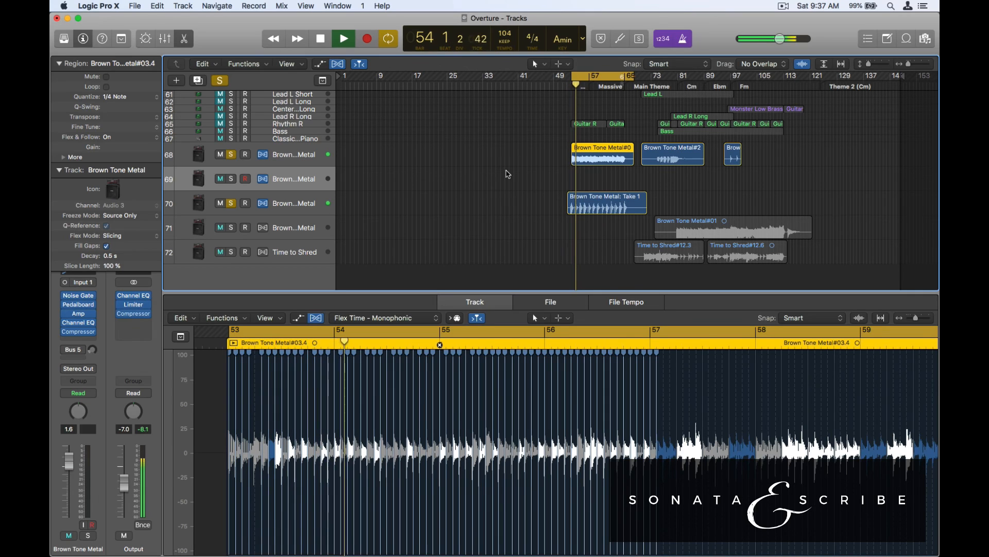
{"action": "key", "text": "space"}
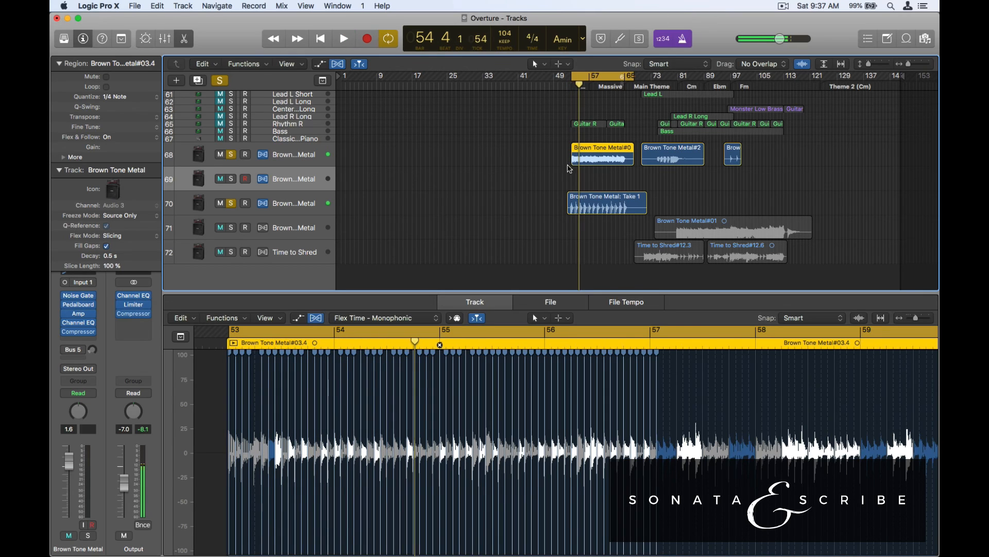
Reopen the Brown Tone Metal#03.4 region in the Audio Track Editor and examine its flex markers closely around bars 53 and 54
{"action": "double_click", "coordinate": [592, 146]}
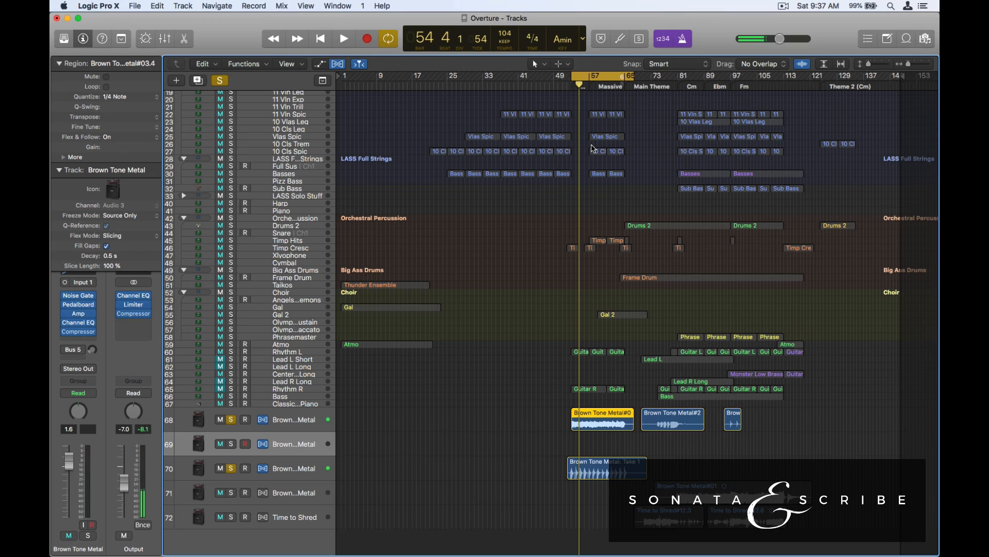
{"action": "double_click", "coordinate": [592, 411]}
{"action": "scroll", "coordinate": [387, 431], "scroll_direction": "left", "scroll_amount": 5}
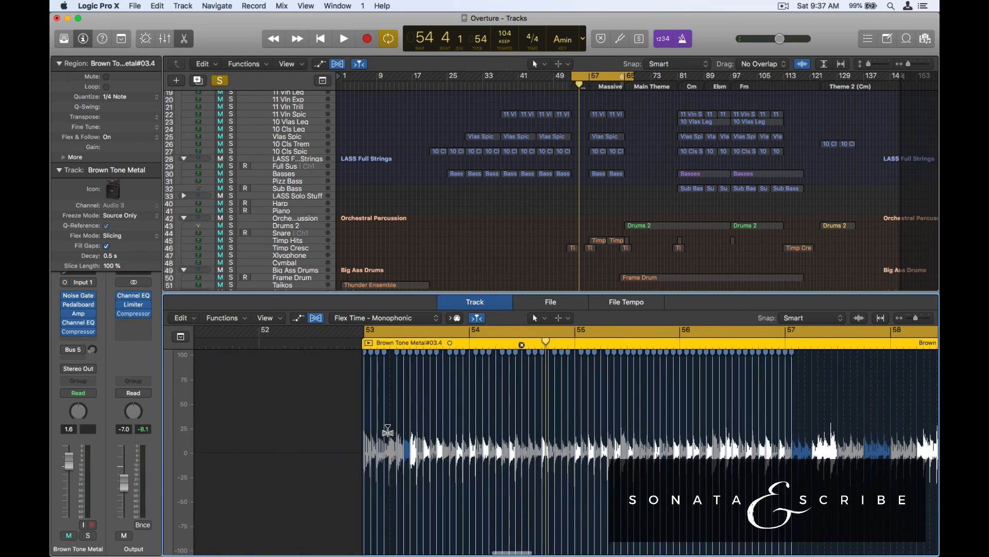
{"action": "key", "text": "super+Right"}
{"action": "key", "text": "super+Right"}
{"action": "key", "text": "super+Right"}
{"action": "key", "text": "super+Right"}
{"action": "key", "text": "super+Right"}
{"action": "scroll", "coordinate": [386, 418], "scroll_direction": "left", "scroll_amount": 15}
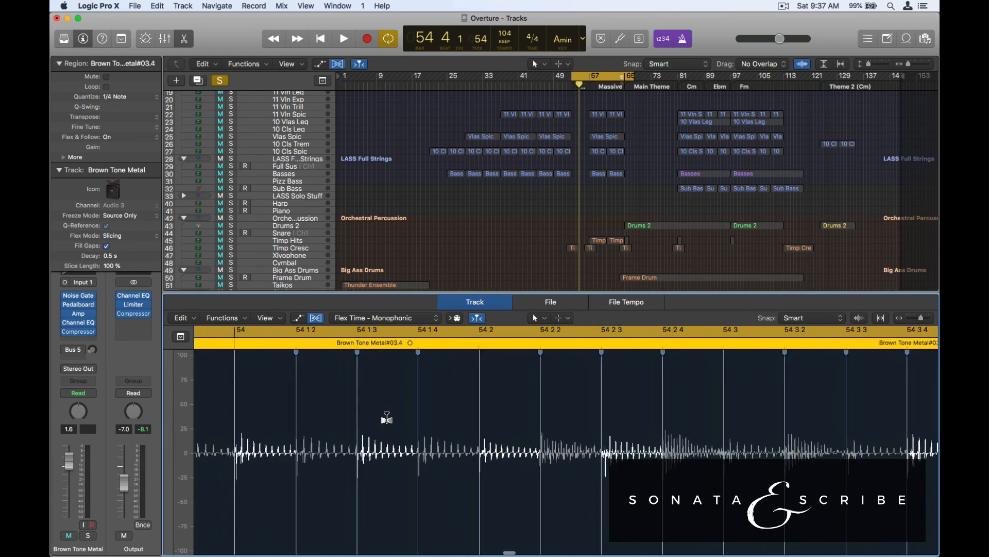
{"action": "scroll", "coordinate": [386, 417], "scroll_direction": "left", "scroll_amount": 15}
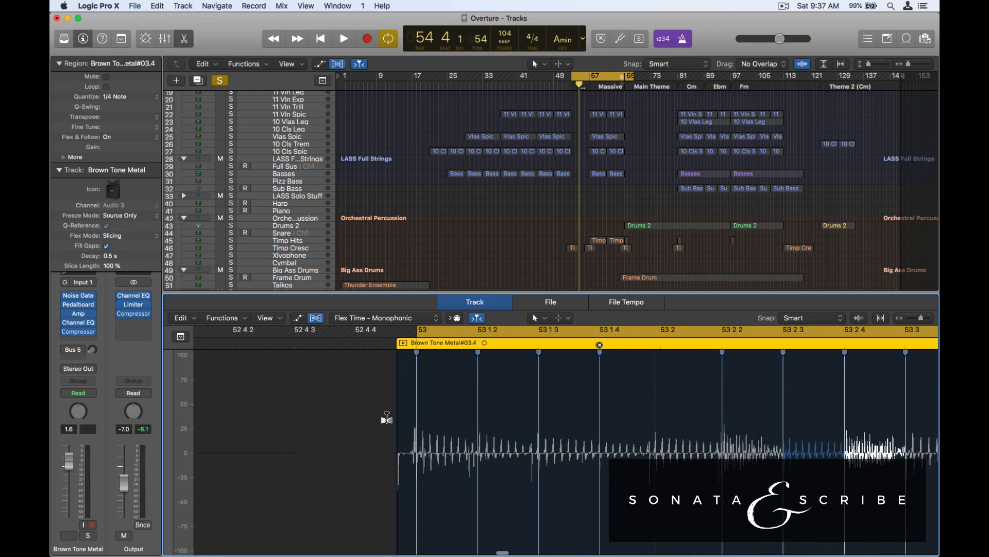
Add a flex marker at 53 2 in the Brown Tone Metal#03.4 region and move the 53 1 4 marker slightly later, to 53 1 4 21
{"action": "left_click", "coordinate": [657, 417]}
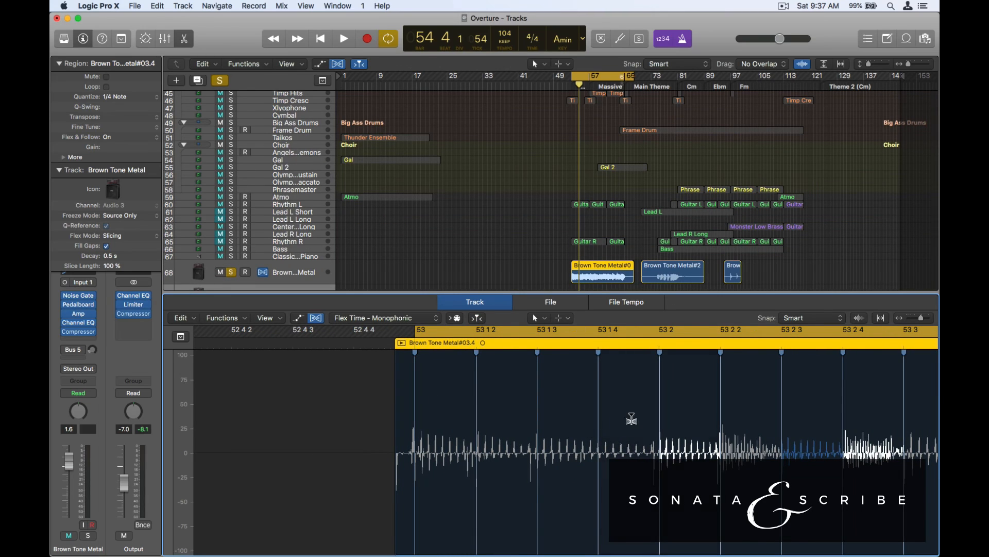
{"action": "left_click_drag", "start_coordinate": [596, 420], "coordinate": [602, 420]}
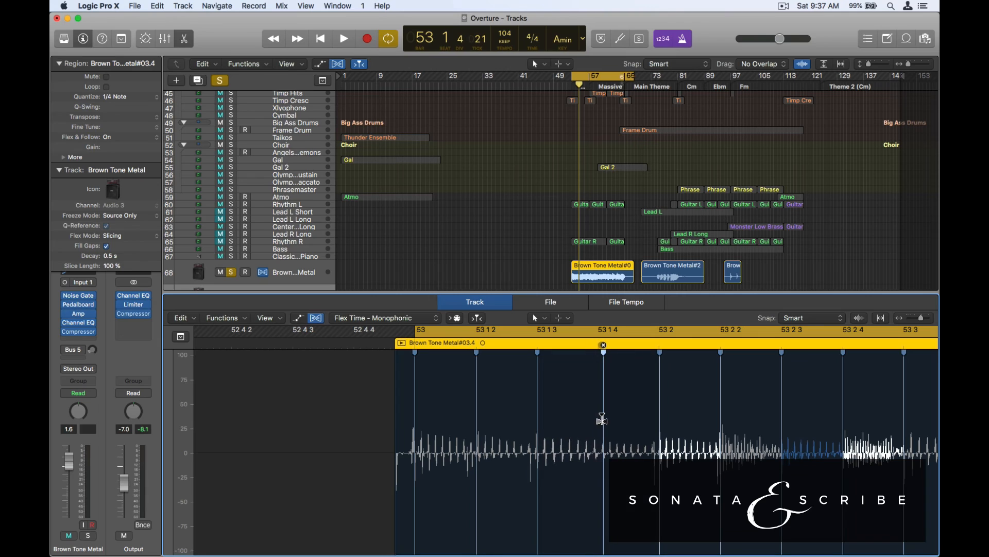
Replace the flex marker around 53 1 3 with one exactly on 53 1 3, deleting the extra marker just after it
{"action": "left_click_drag", "start_coordinate": [536, 415], "coordinate": [538, 426]}
{"action": "left_click", "coordinate": [535, 420]}
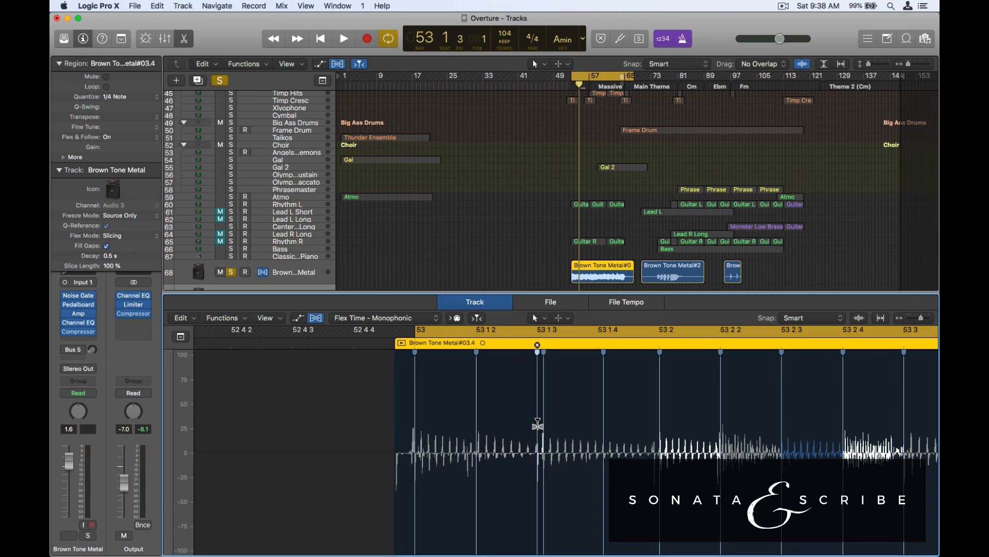
{"action": "double_click", "coordinate": [543, 421]}
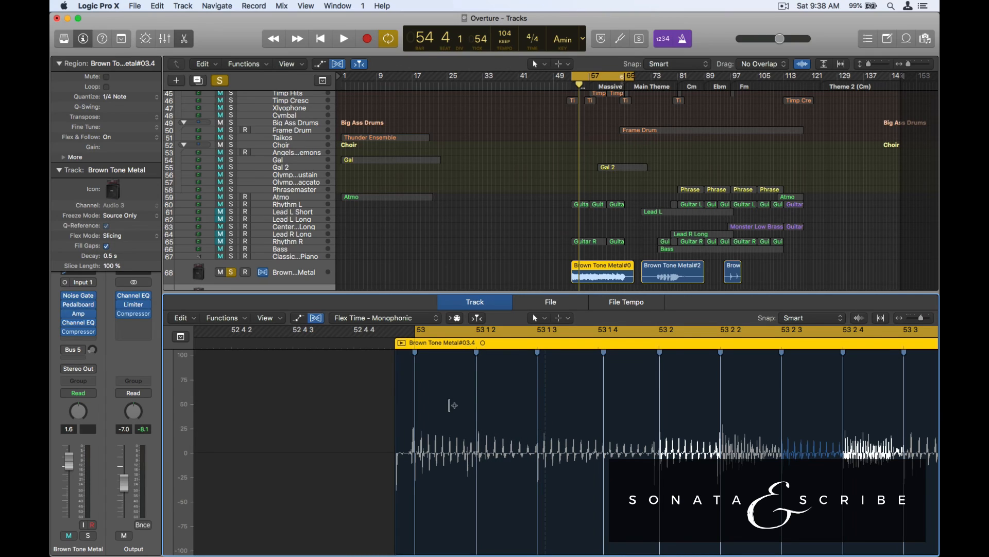
Play the Brown Tone Metal#03.4 region from its start just before bar 53 into bar 57, and stop playback
{"action": "left_click", "coordinate": [394, 347]}
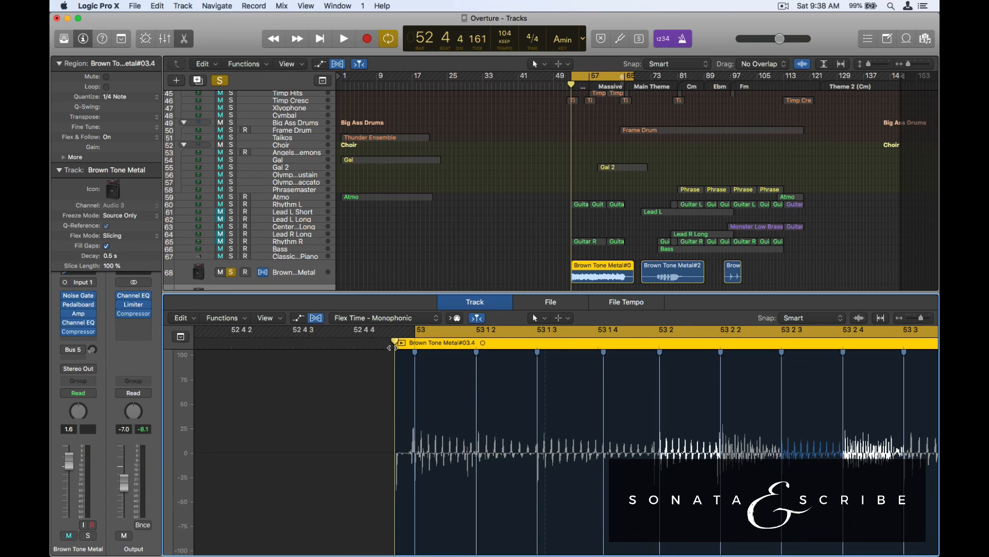
{"action": "key", "text": "space"}
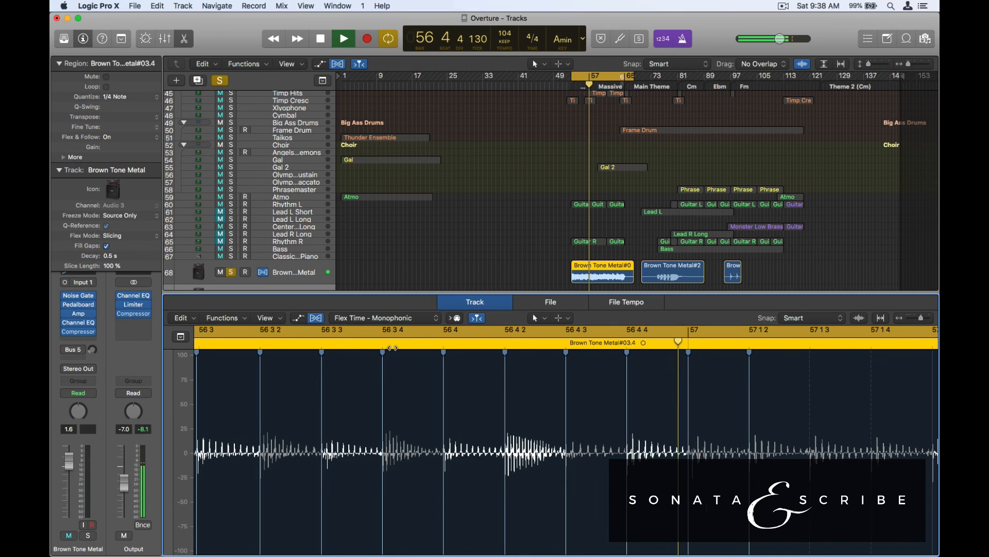
{"action": "key", "text": "space"}
{"action": "scroll", "coordinate": [525, 224], "scroll_direction": "down", "scroll_amount": 5}
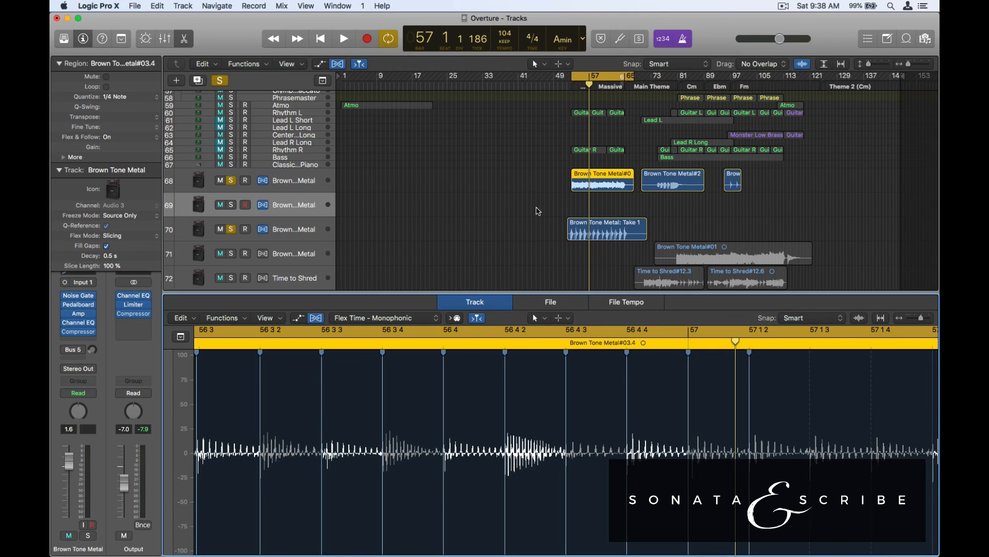
{"action": "scroll", "coordinate": [538, 212], "scroll_direction": "up", "scroll_amount": 4}
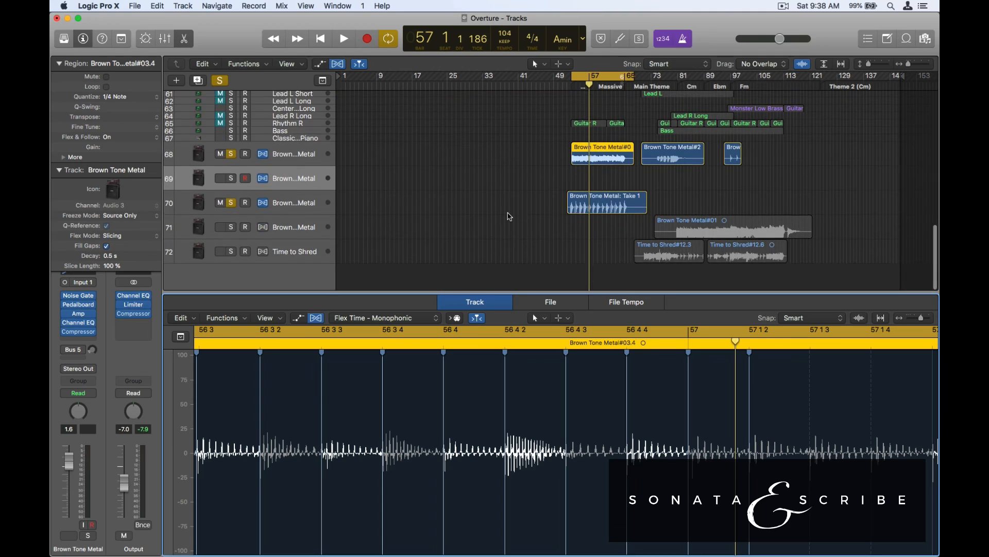
{"action": "scroll", "coordinate": [509, 217], "scroll_direction": "down", "scroll_amount": 4}
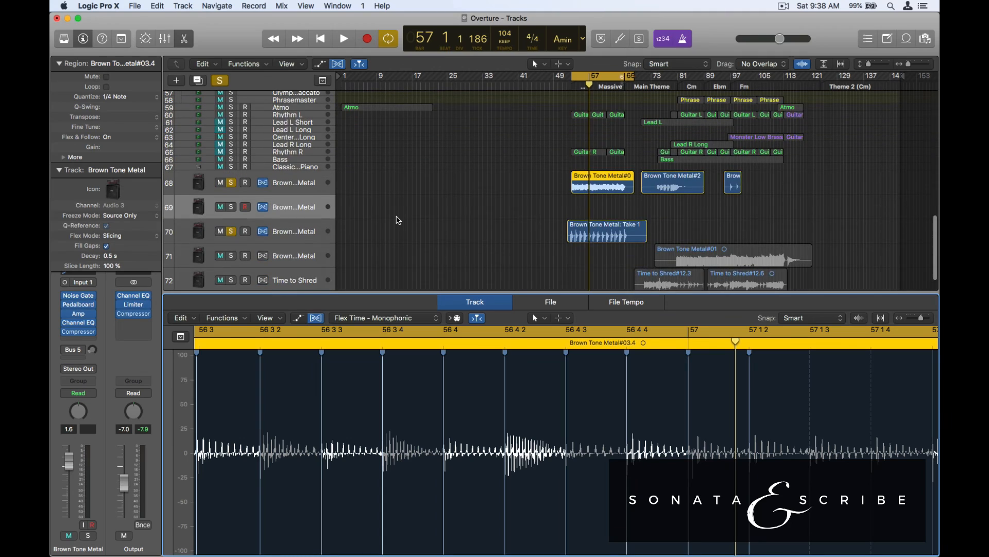